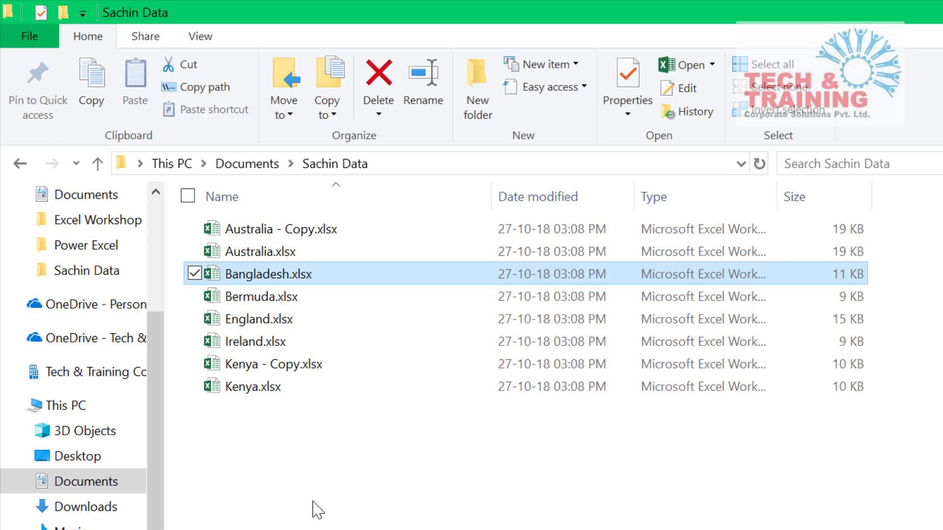
Open Australia.xlsx from the Sachin Data folder and examine its columns and records
left_click(293, 260)
double_click(293, 261)
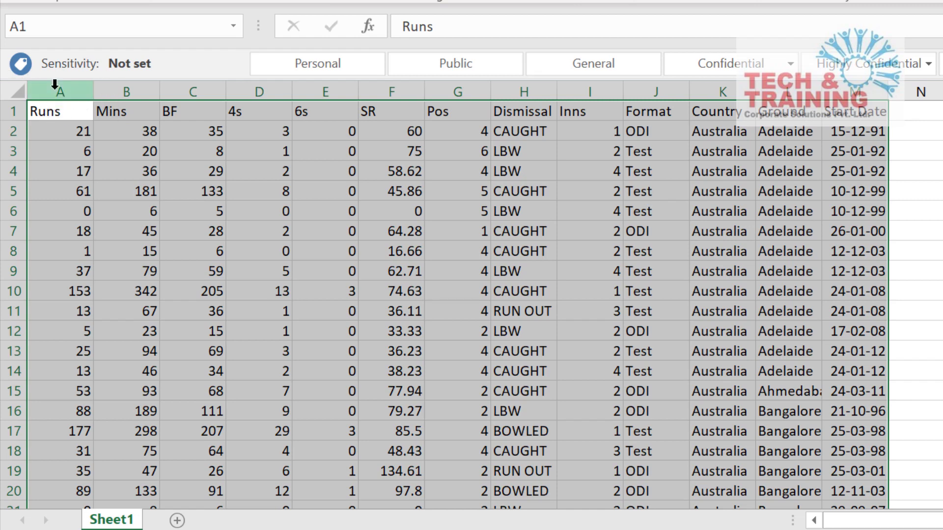
left_click_drag(51, 111, 850, 352)
left_click(361, 275)
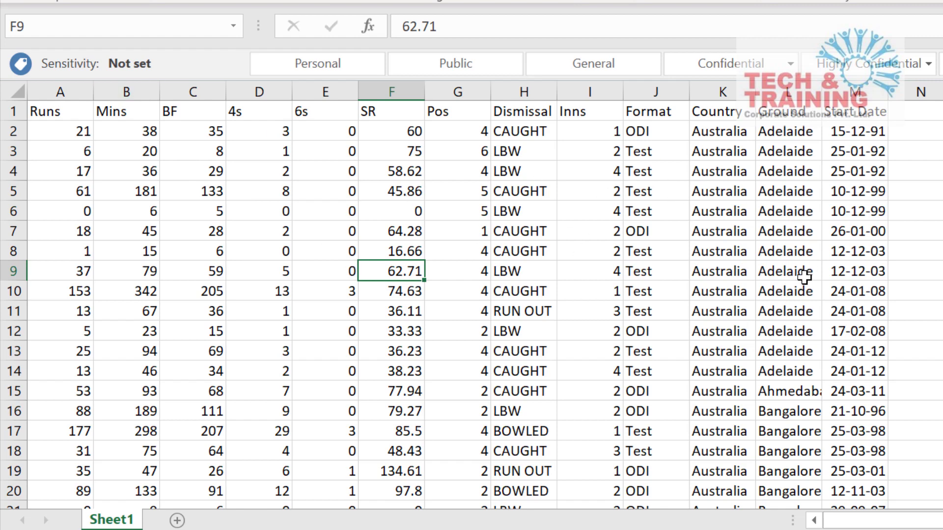
left_click(803, 286)
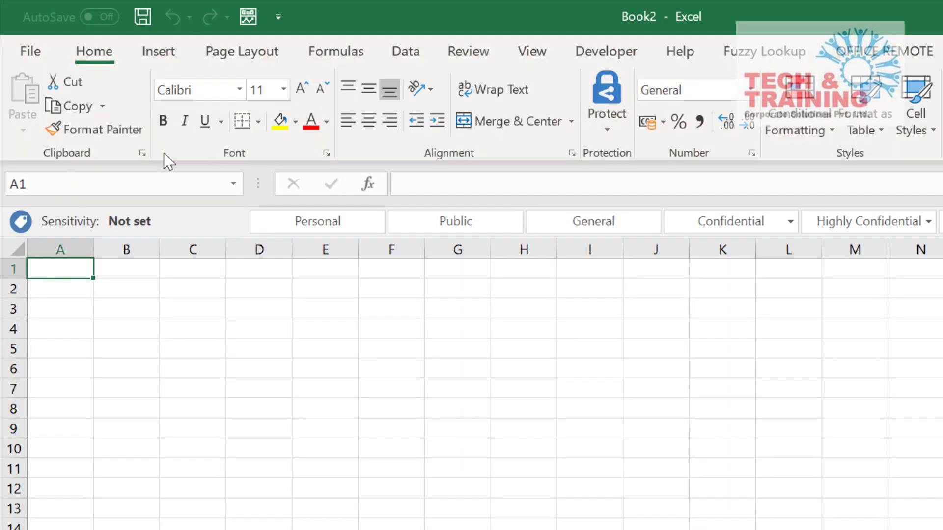
Check for Office updates from the new workbook's account information, and close the update dialog
left_click(27, 53)
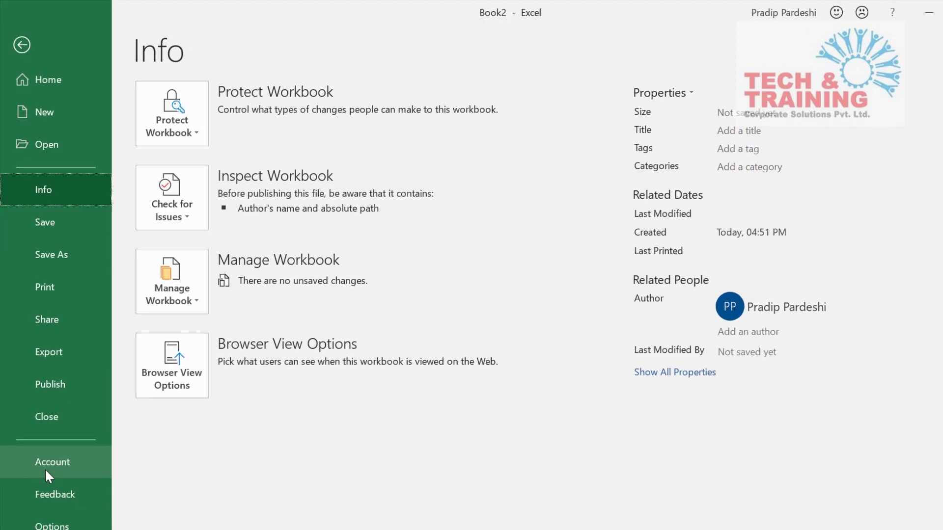
left_click(47, 471)
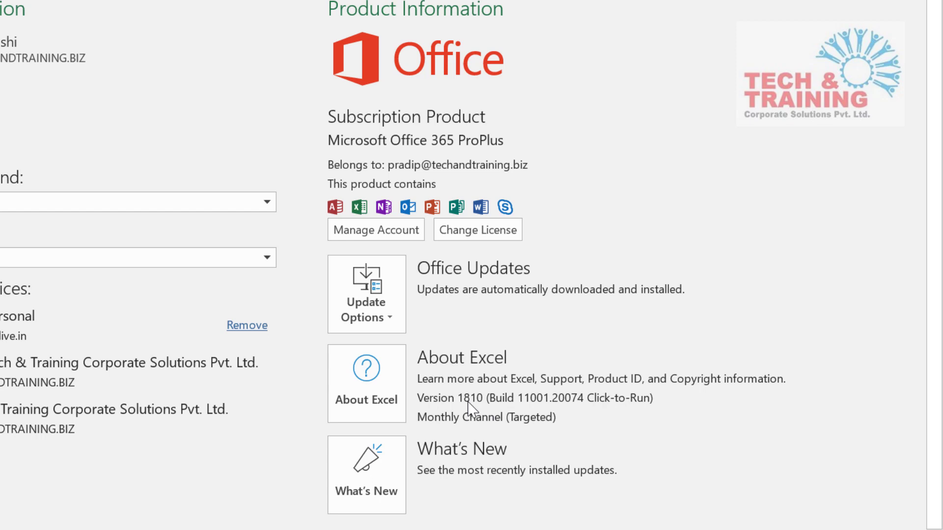
left_click(379, 324)
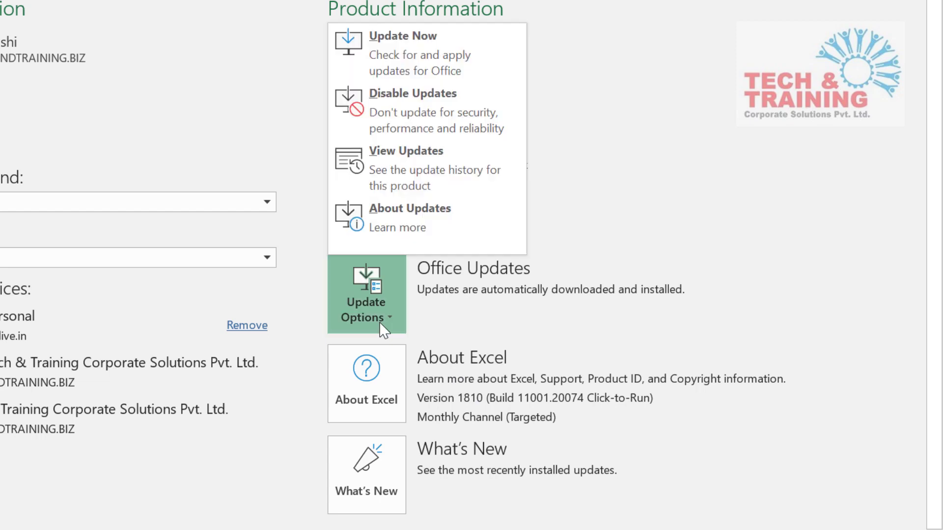
left_click(406, 60)
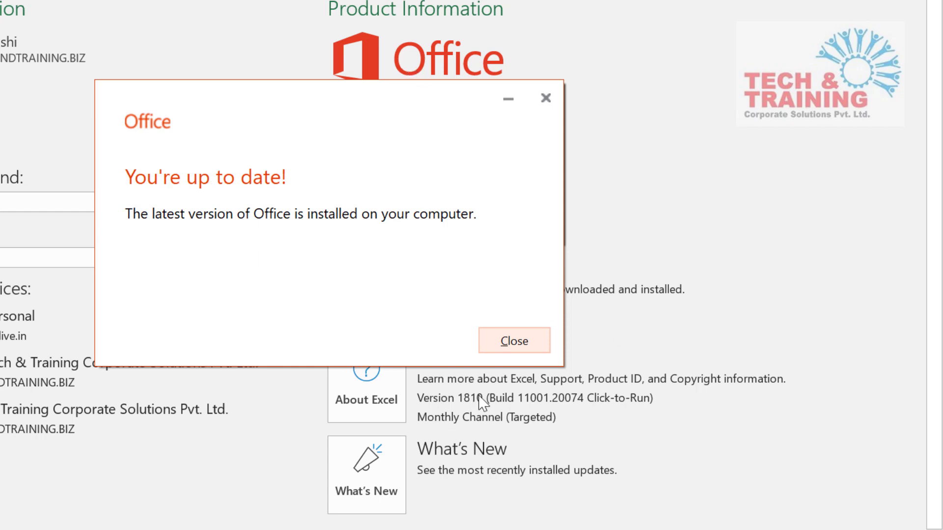
left_click(511, 341)
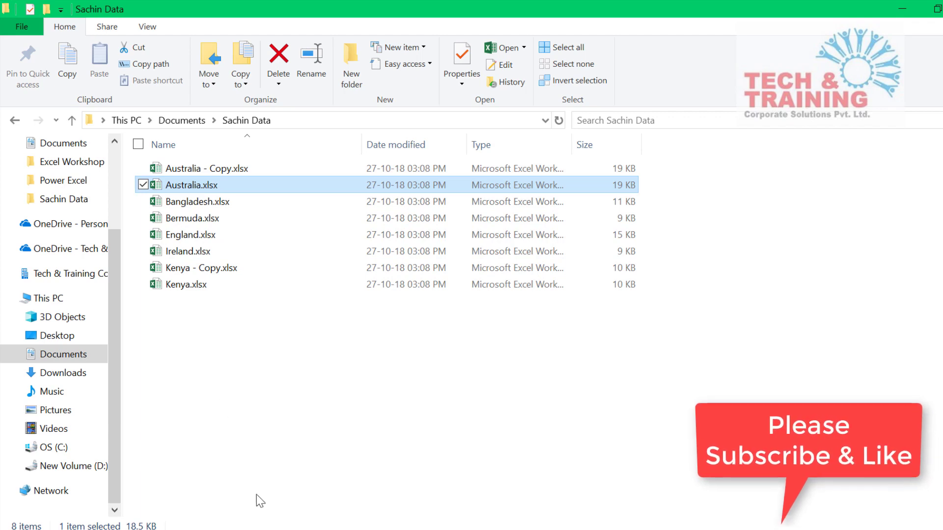
Switch to the blank Excel workbook and get data from the Sachin Data folder in Documents
left_click(280, 529)
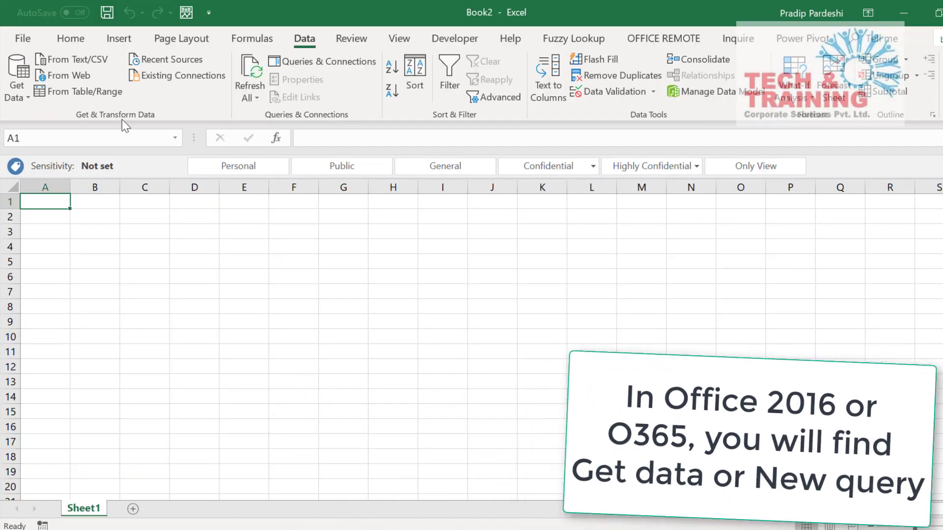
left_click(23, 92)
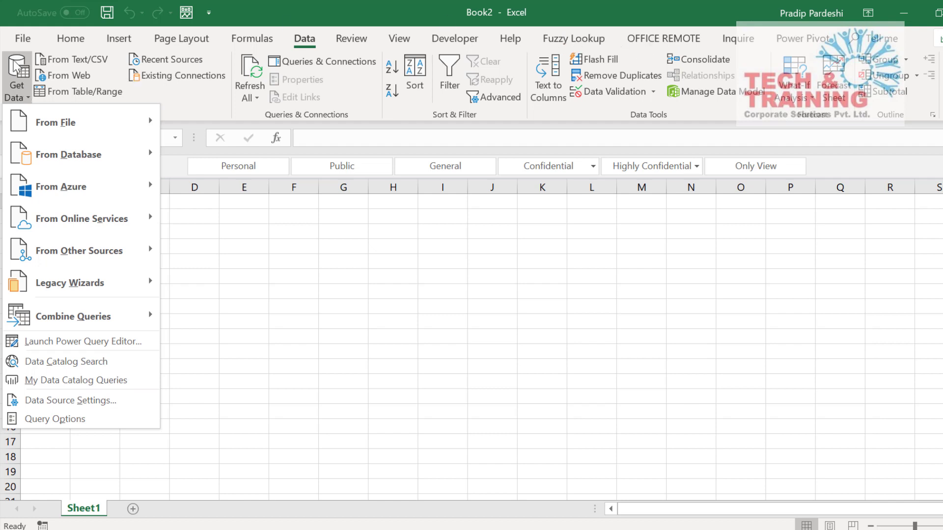
mouse_move(41, 126)
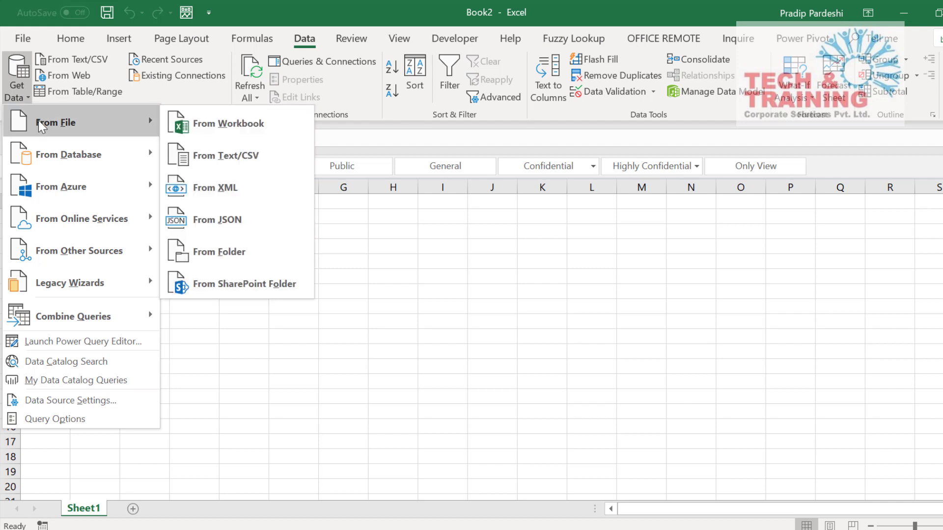
left_click(211, 249)
left_click(638, 256)
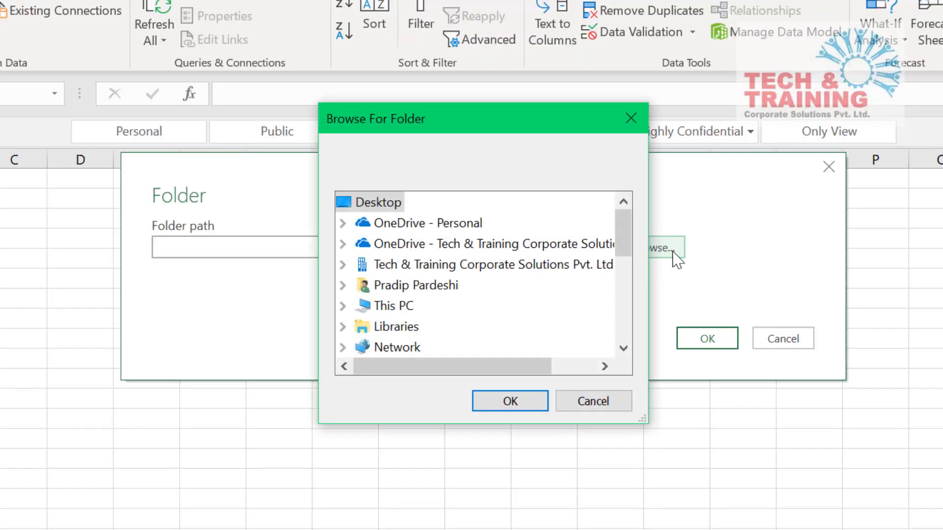
left_click(344, 308)
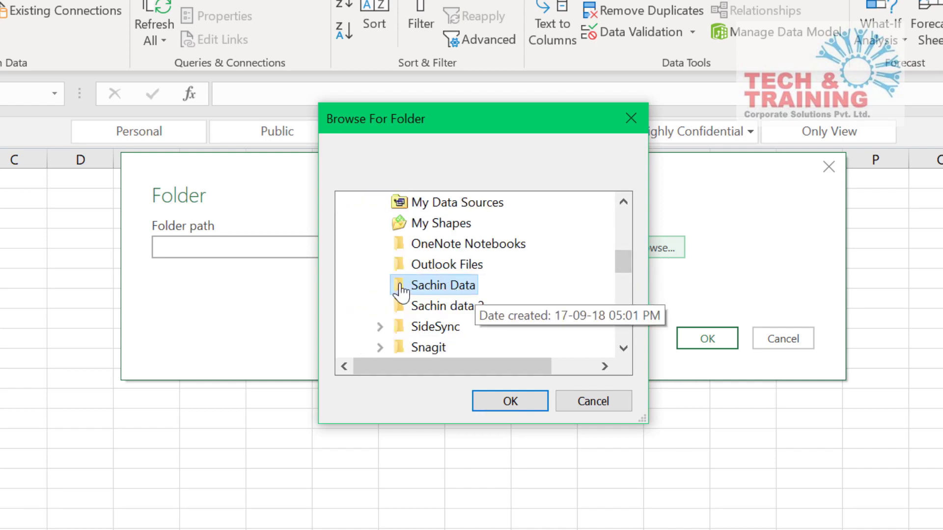
left_click(412, 287)
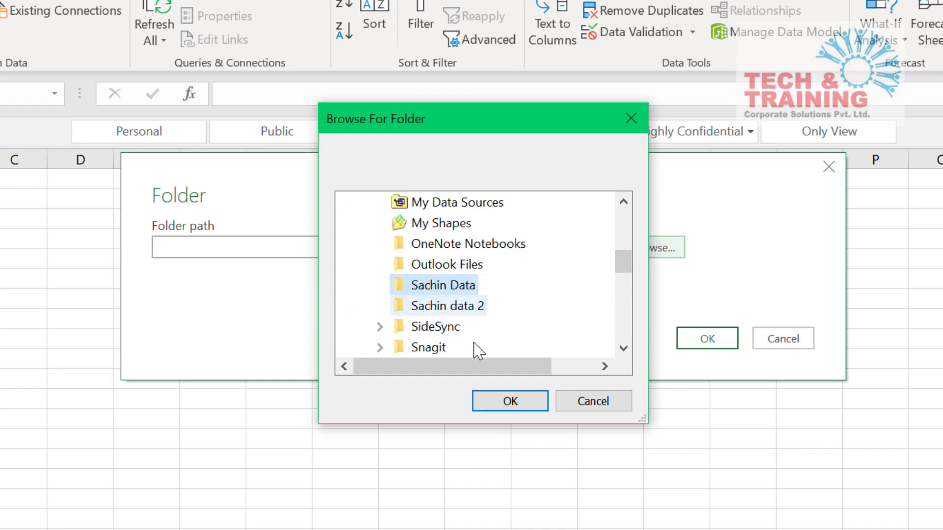
left_click(509, 399)
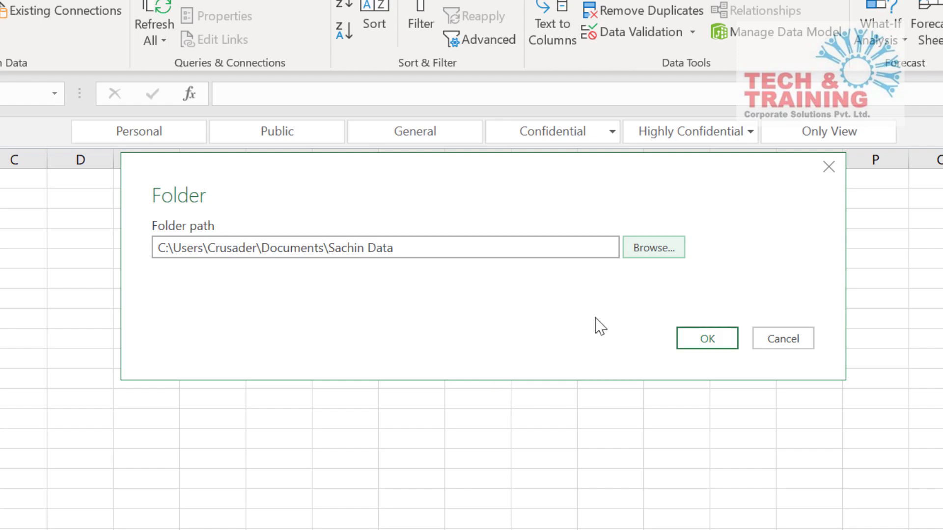
left_click(711, 338)
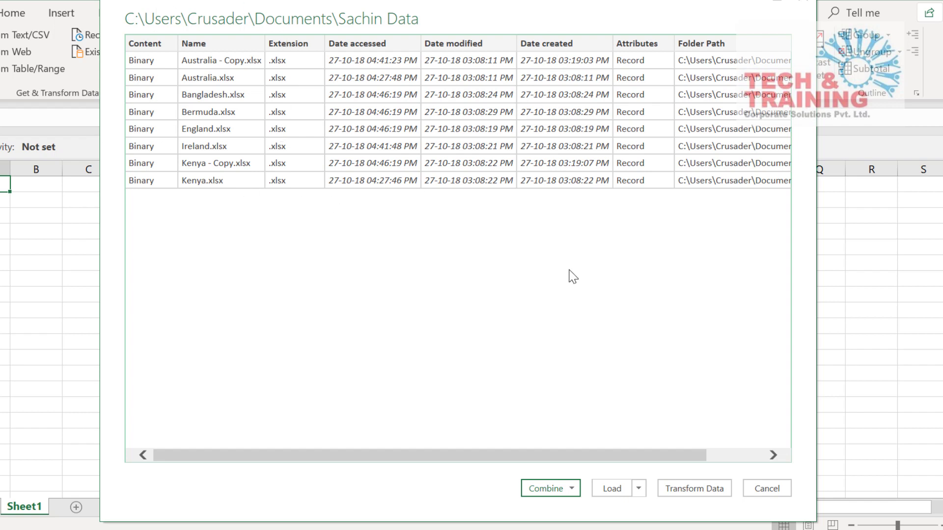
Combine and edit the folder's files, using Sheet1 of the first file as the object to extract
left_click(557, 491)
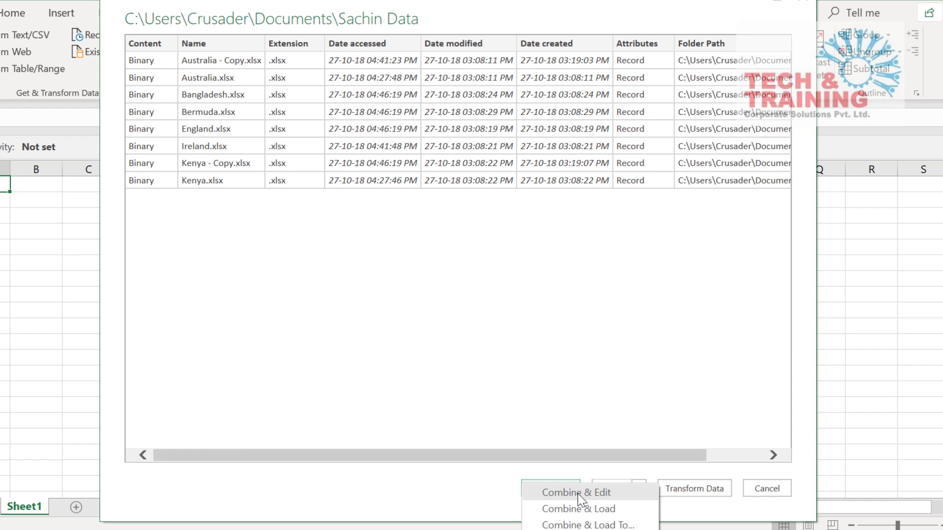
left_click(578, 494)
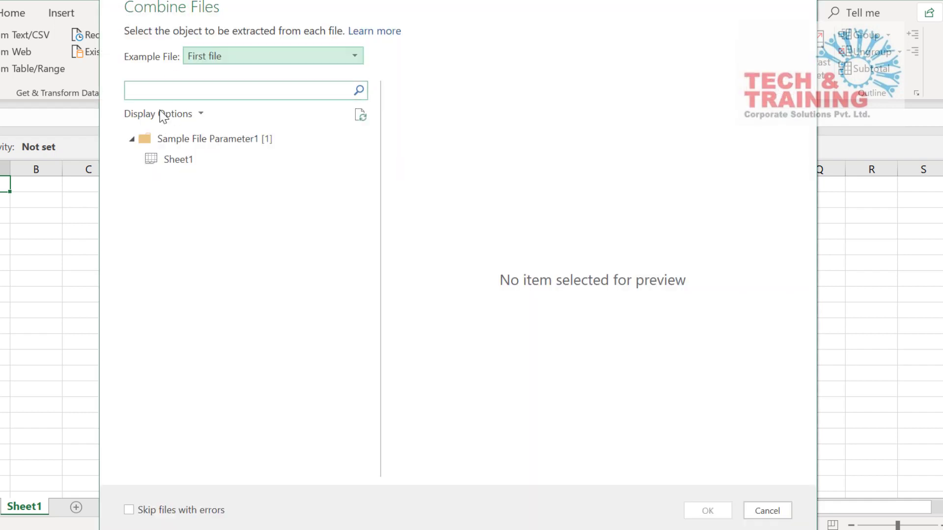
left_click(178, 160)
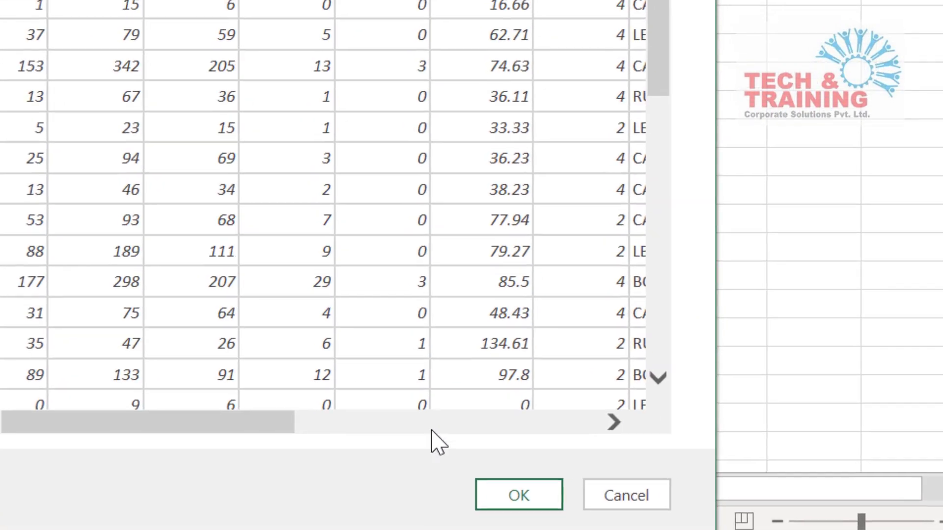
left_click(505, 498)
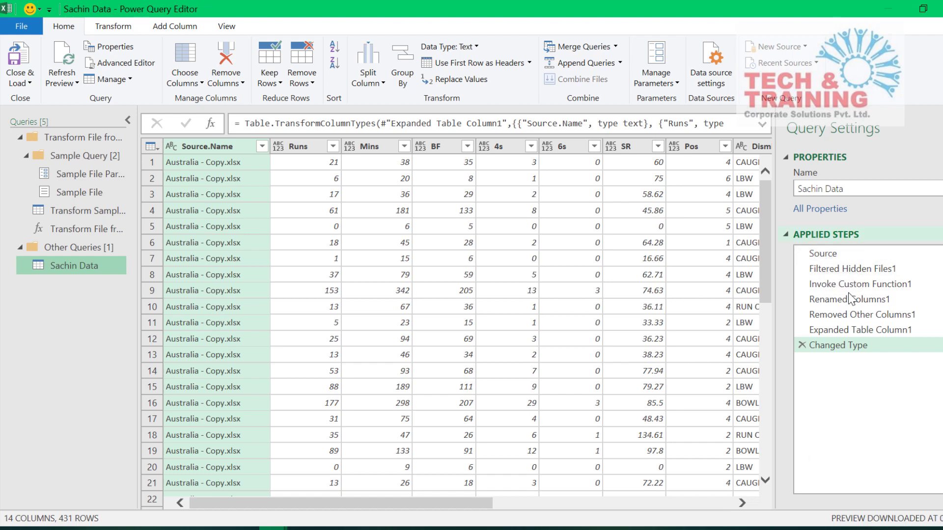
Remove the Source.Name, Mins and BF columns from the Sachin Data query
right_click(210, 146)
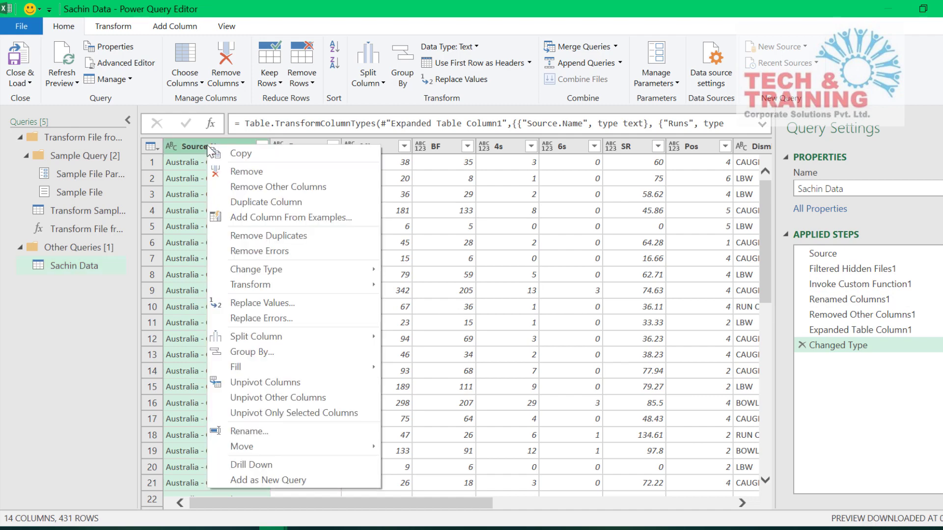
left_click(239, 173)
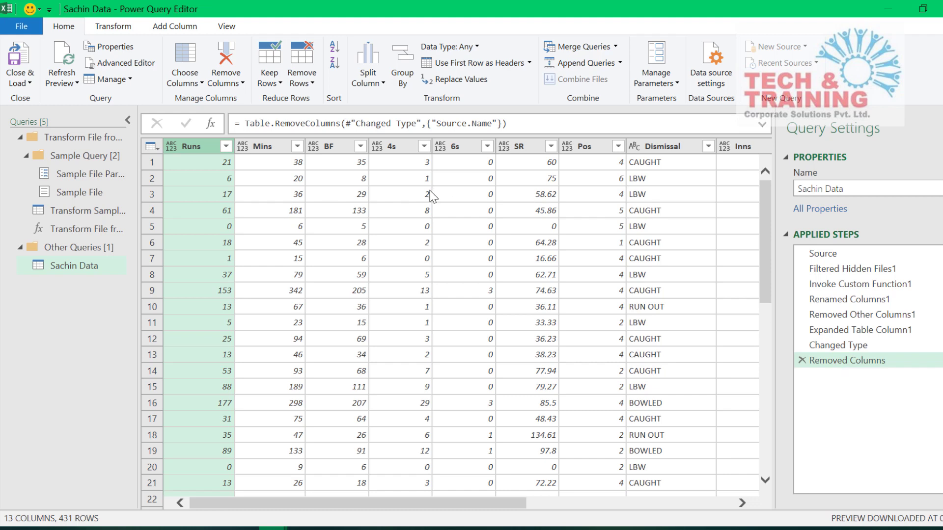
left_click(274, 147)
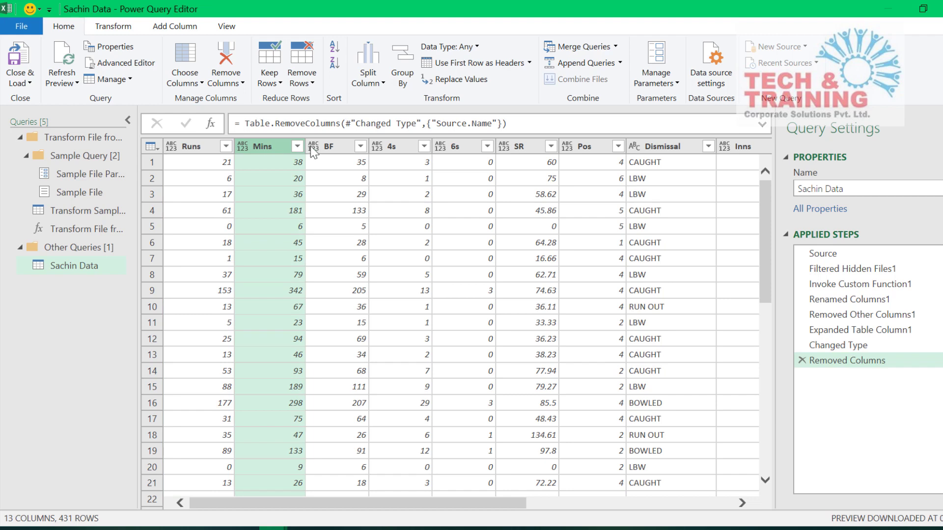
left_click(327, 146, "ctrl")
right_click(327, 145)
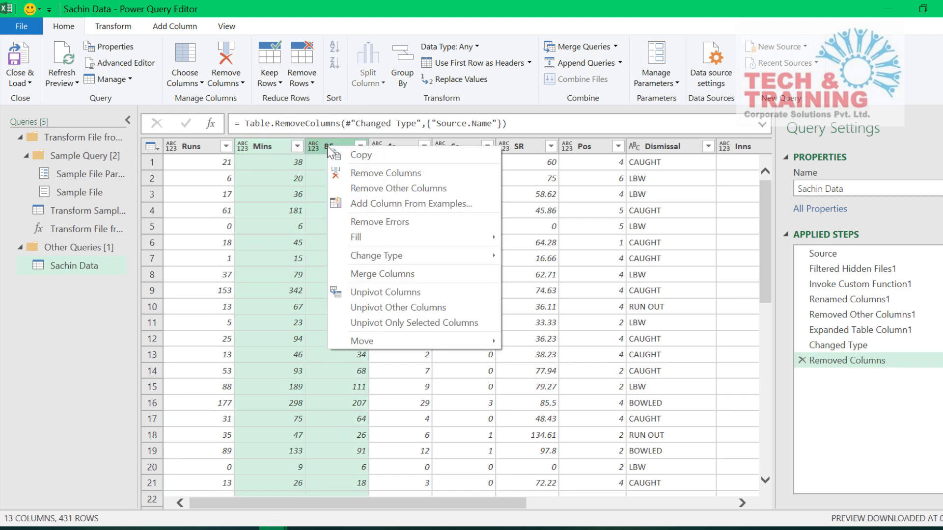
left_click(354, 174)
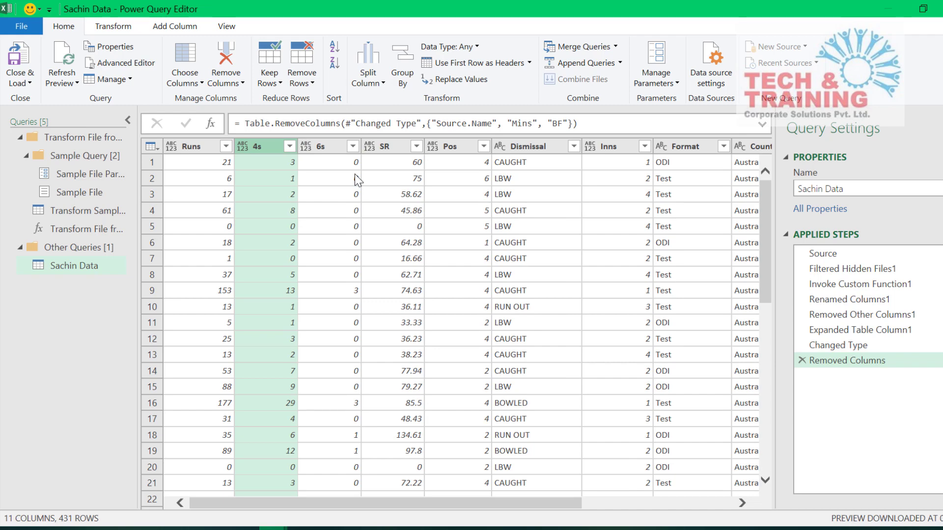
Switch to File Explorer to review the source files in the Sachin Data folder, and return to the Power Query Editor
left_click(156, 528)
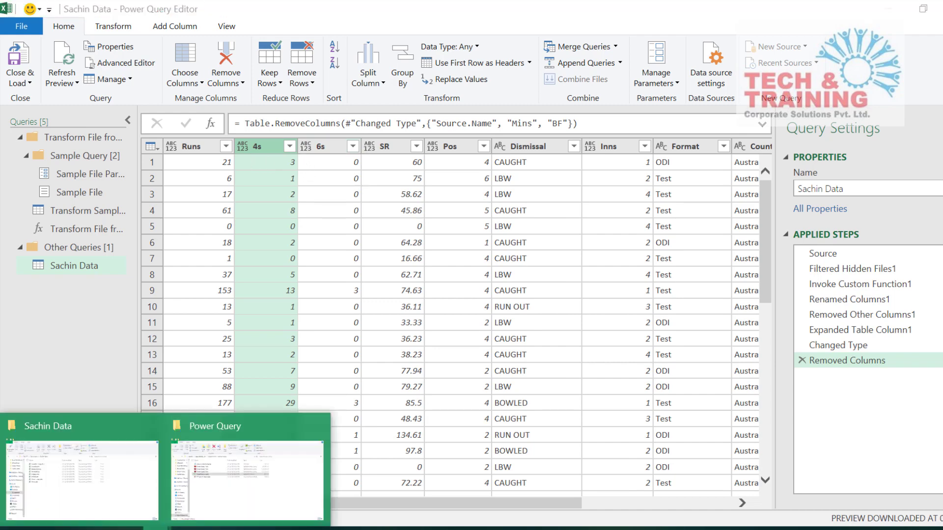
left_click(110, 477)
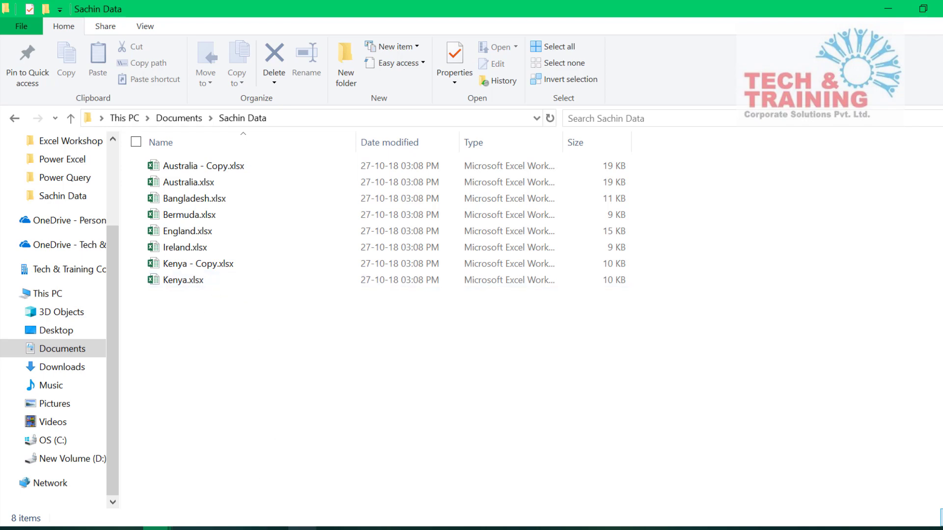
left_click(273, 528)
mouse_move(368, 472)
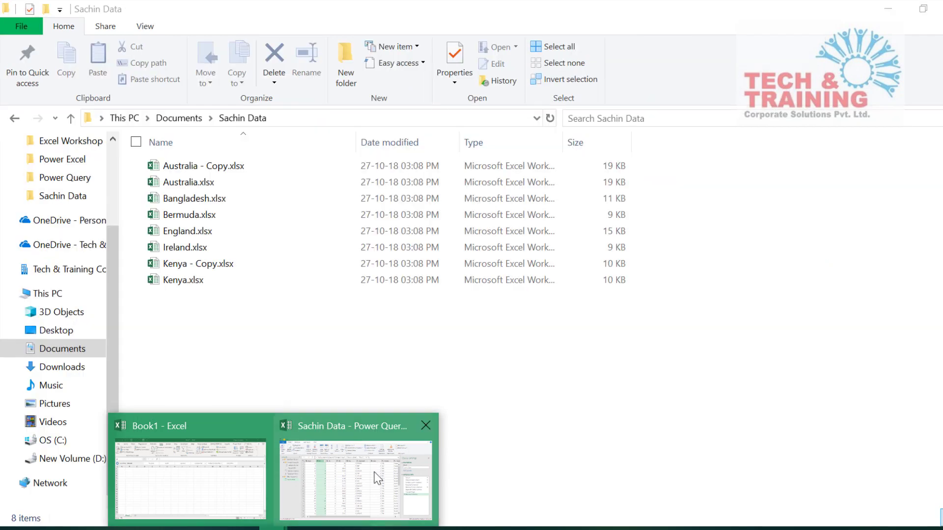
left_click(376, 474)
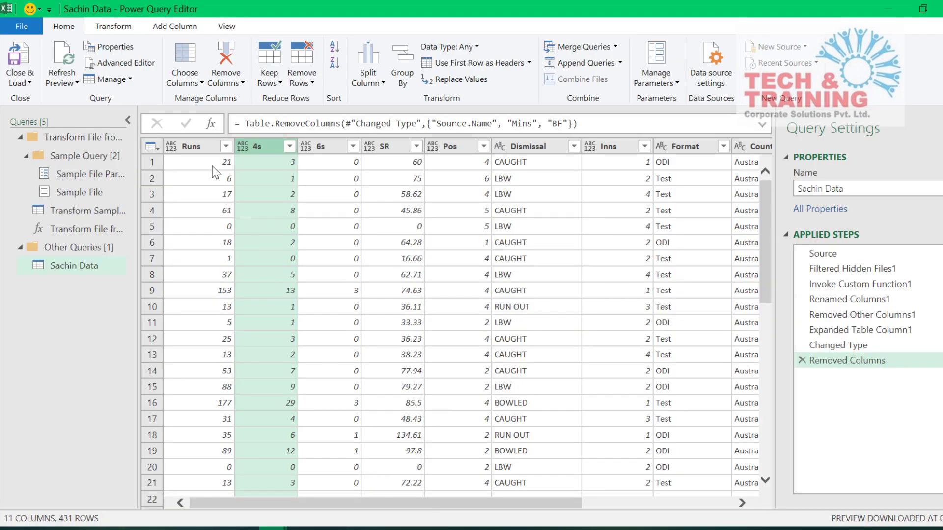
Remove duplicate rows across all columns from Runs to Start Date, and close and load the query into the workbook
left_click(195, 149)
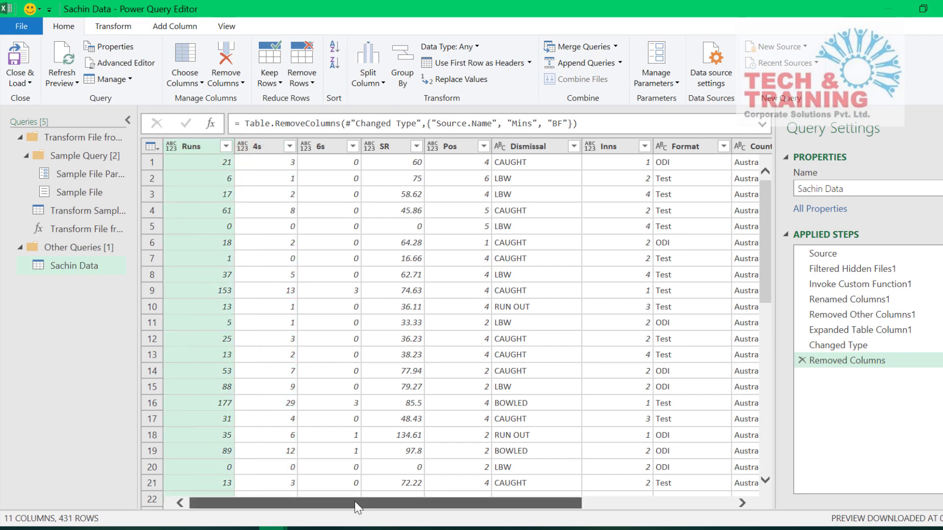
left_click_drag(355, 501, 648, 518)
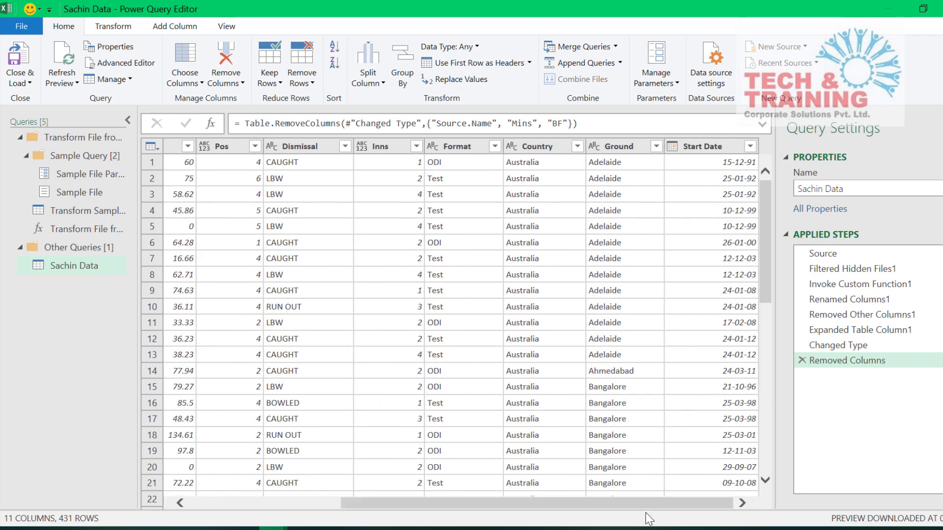
left_click(718, 150, "shift")
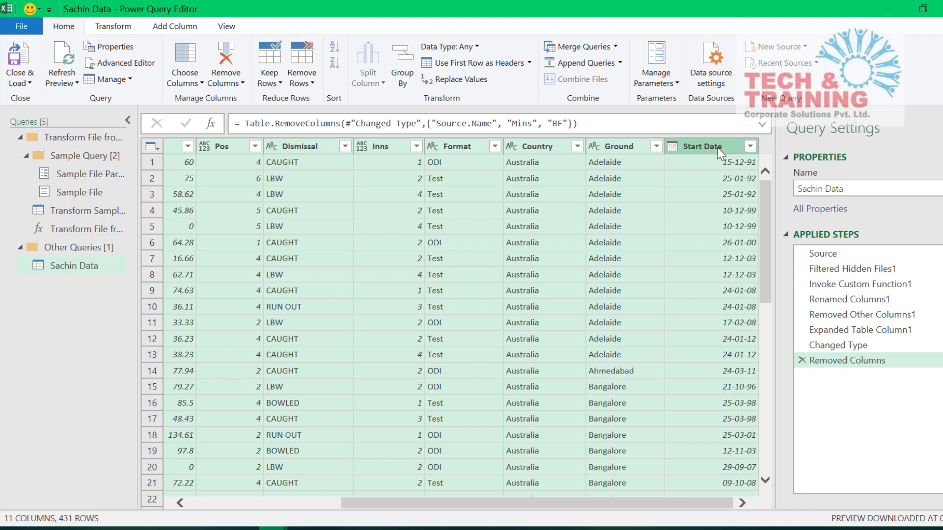
left_click(307, 79)
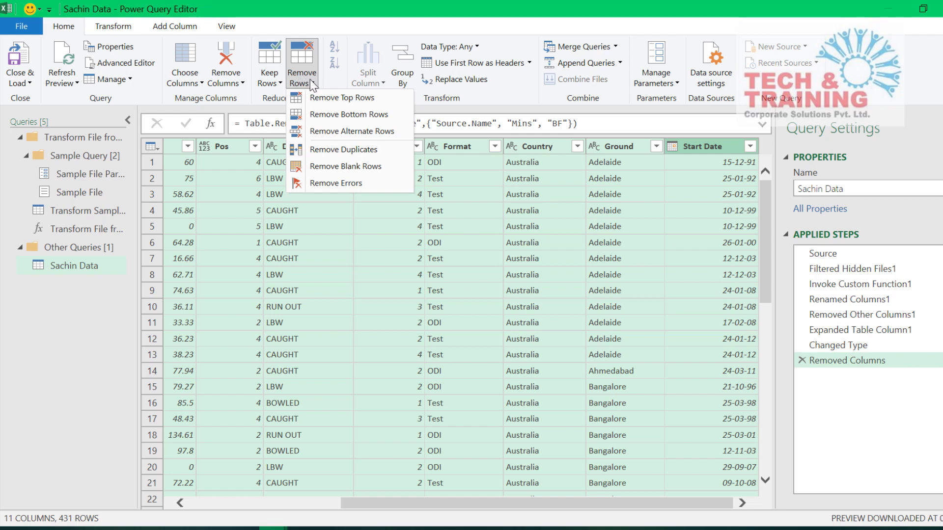
left_click(354, 150)
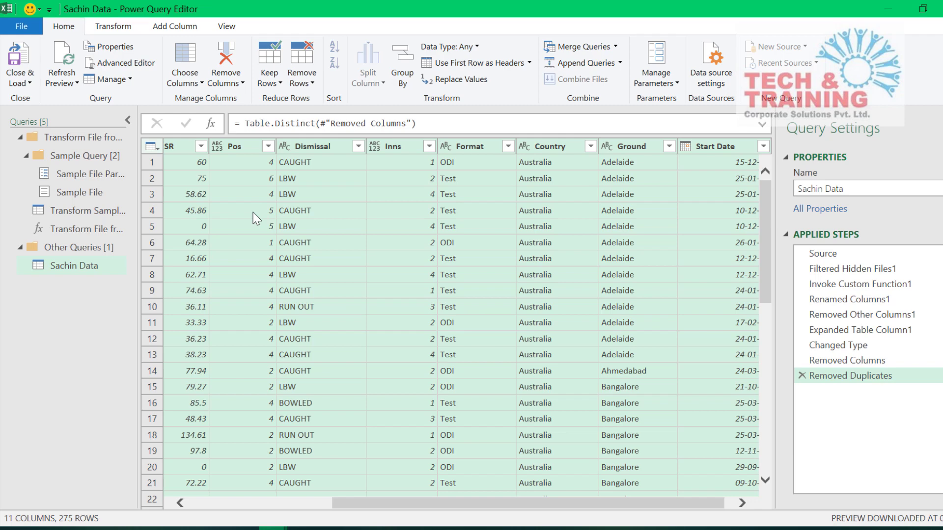
left_click(19, 63)
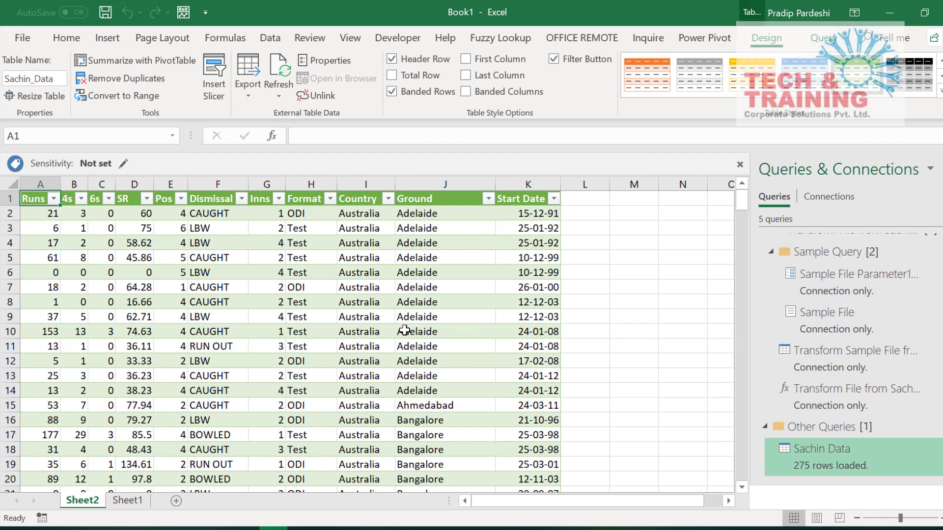
Look through the loaded rows on Sheet2, and open the Sachin Data query for editing in the Power Query Editor
scroll(405, 330, "down", 20)
scroll(404, 330, "down", 20)
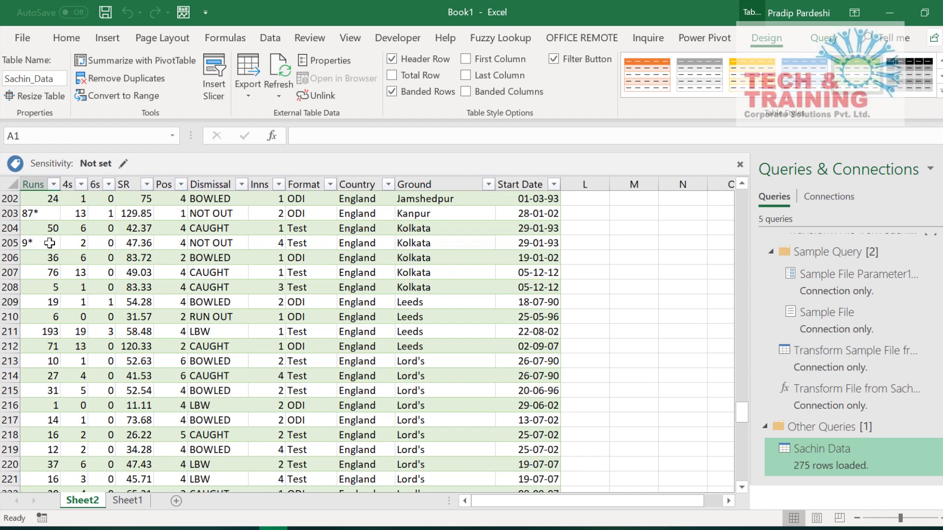
scroll(165, 236, "up", 20)
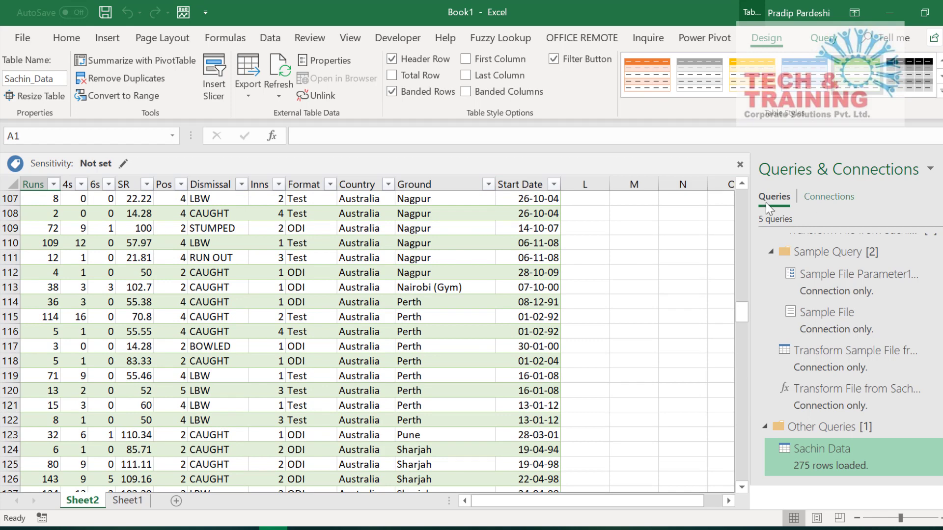
left_click(942, 169)
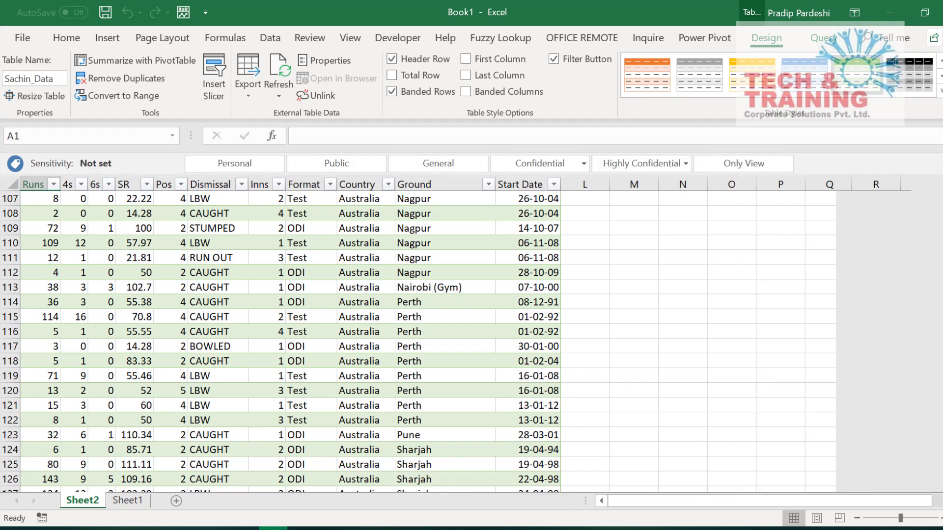
left_click(266, 43)
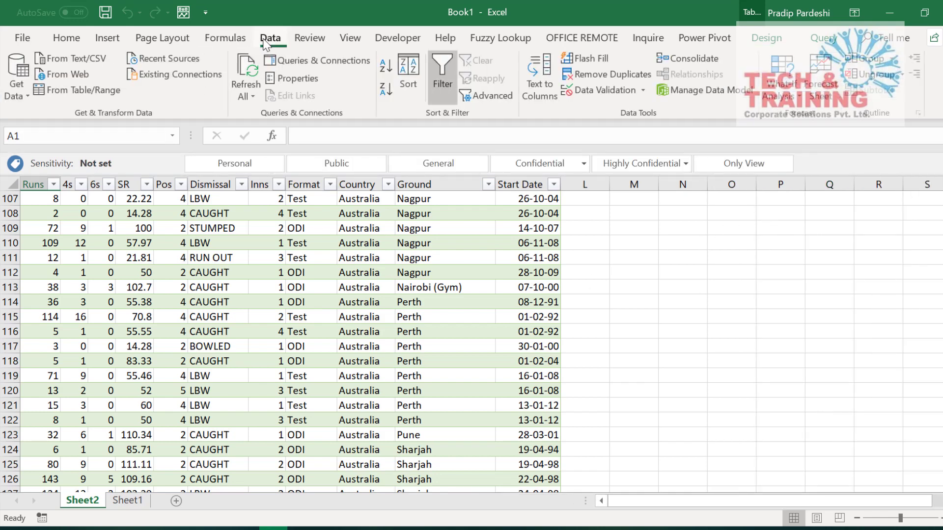
left_click(302, 61)
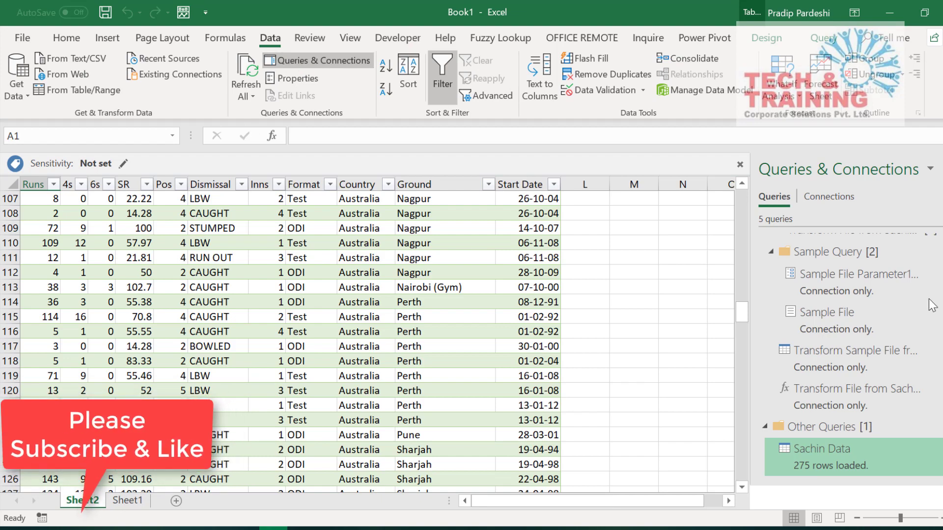
double_click(857, 458)
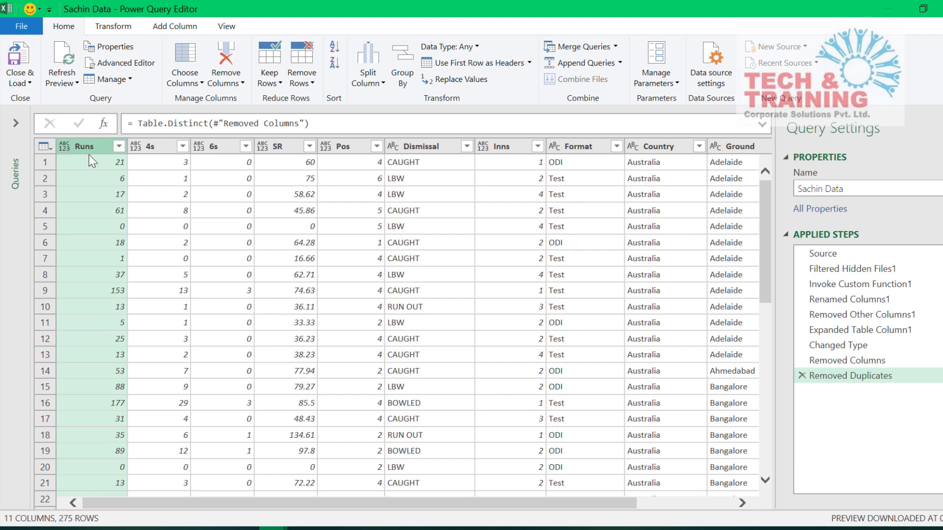
Split the Runs column at each occurrence of the custom delimiter *, and remove the resulting Runs.2 column
scroll(89, 160, "down", 9)
scroll(96, 190, "up", 3)
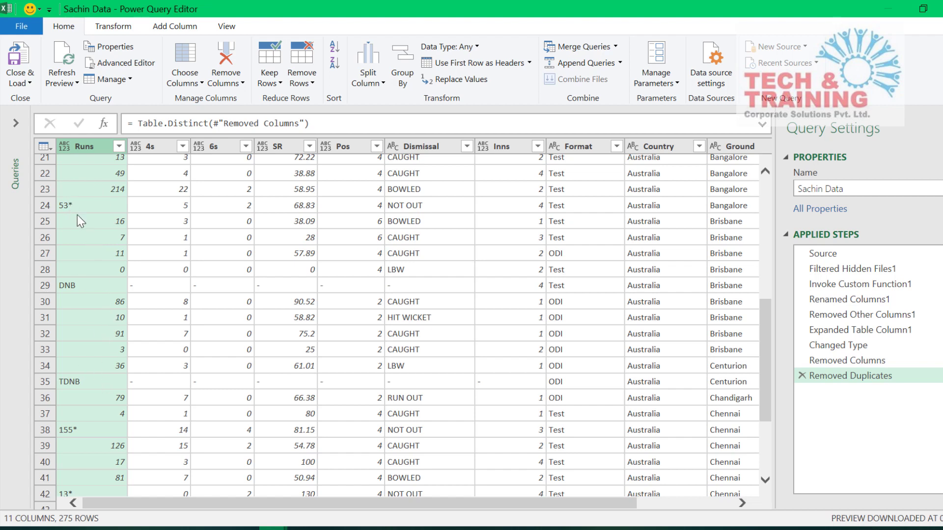
left_click(379, 83)
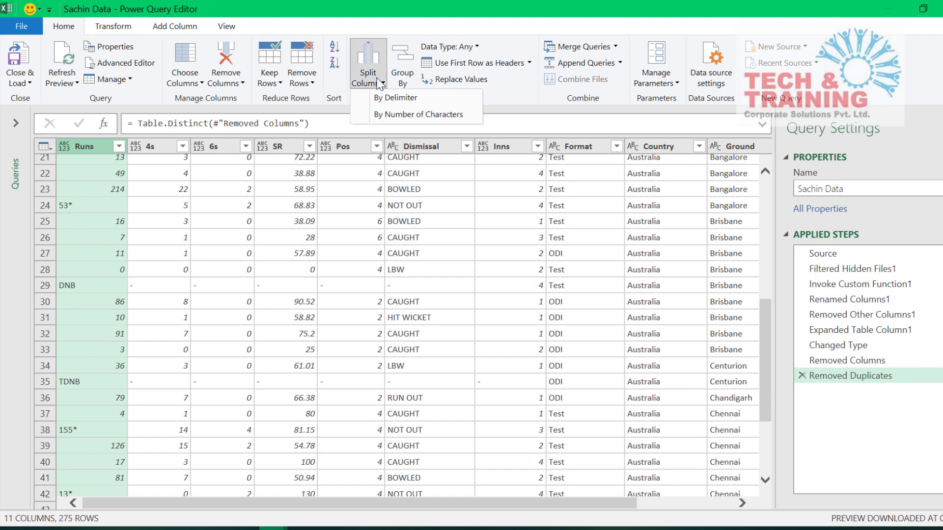
left_click(402, 98)
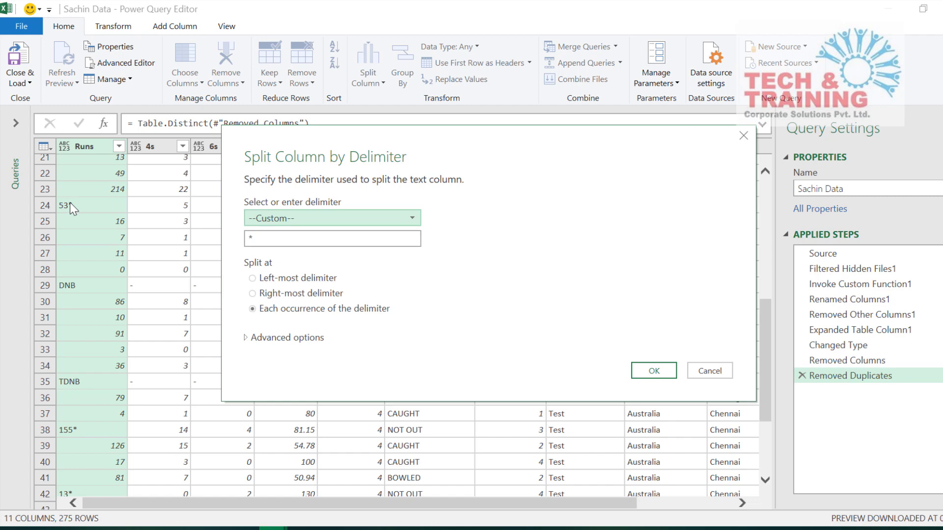
type("*")
left_click(652, 372)
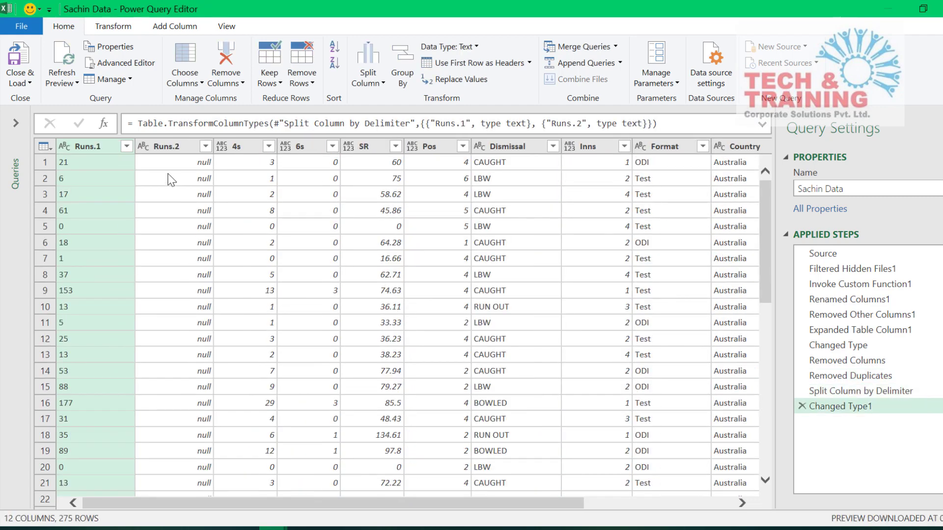
right_click(164, 148)
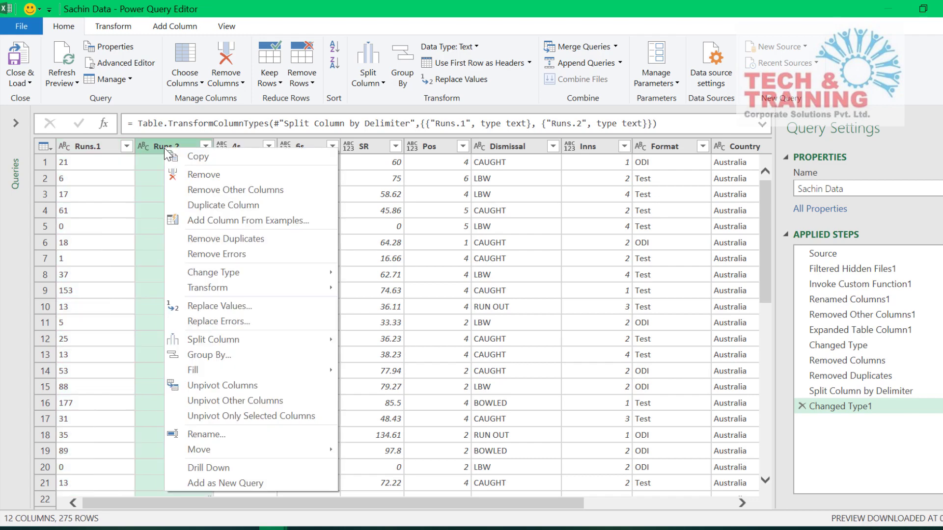
left_click(193, 174)
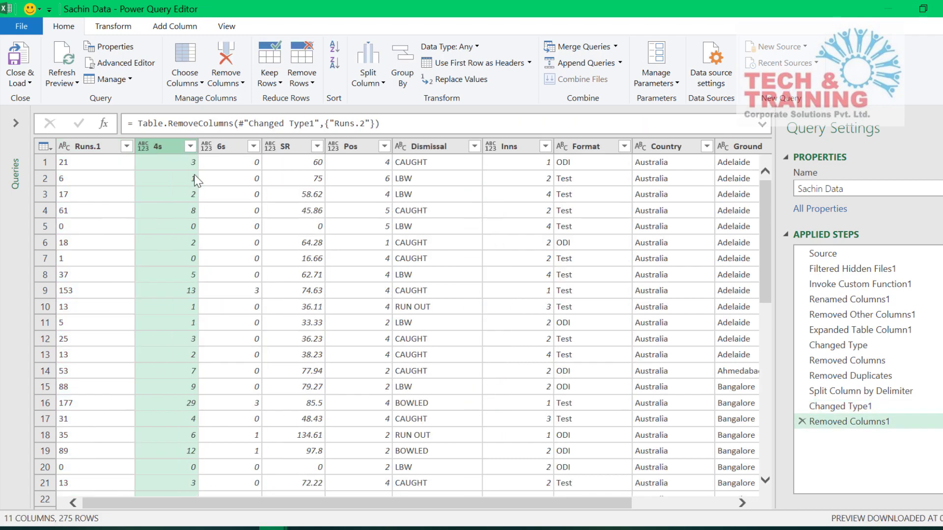
Replace the value TDNB with 0 in the Runs.1 column
scroll(193, 175, "down", 8)
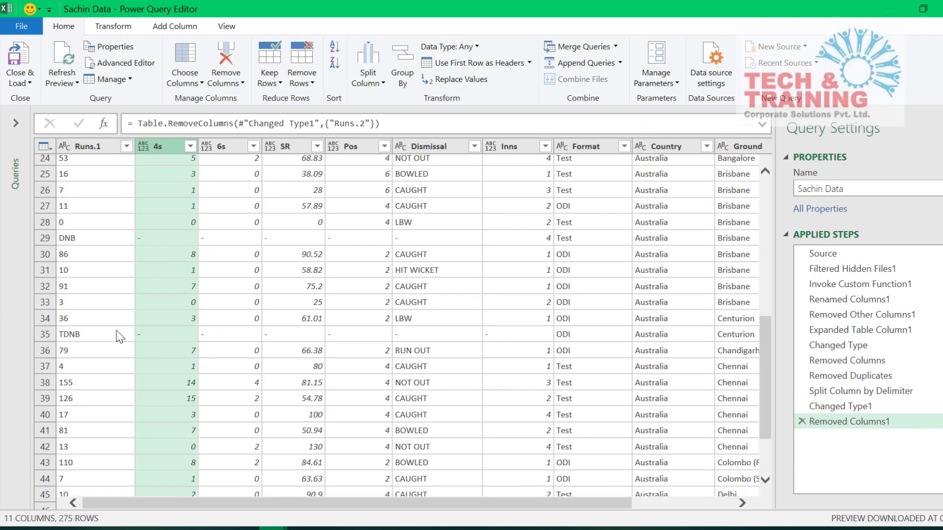
left_click(90, 341)
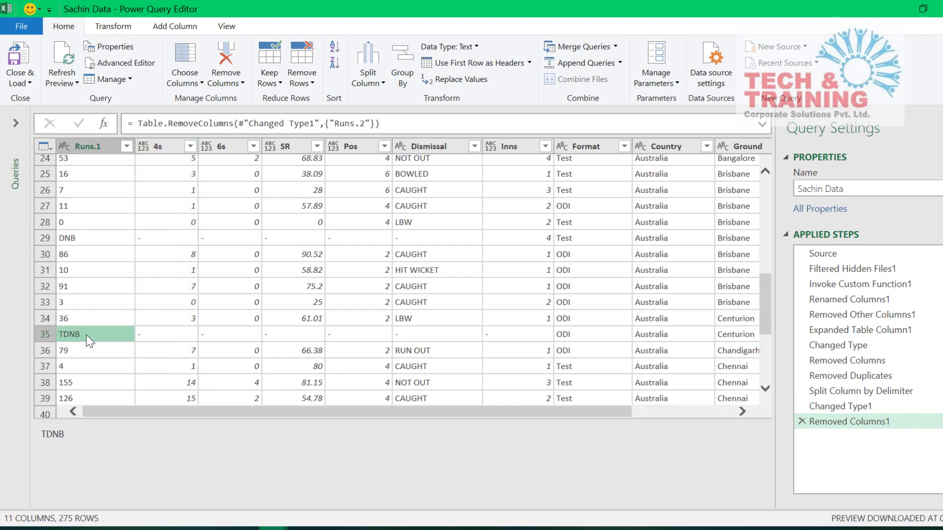
left_click(457, 84)
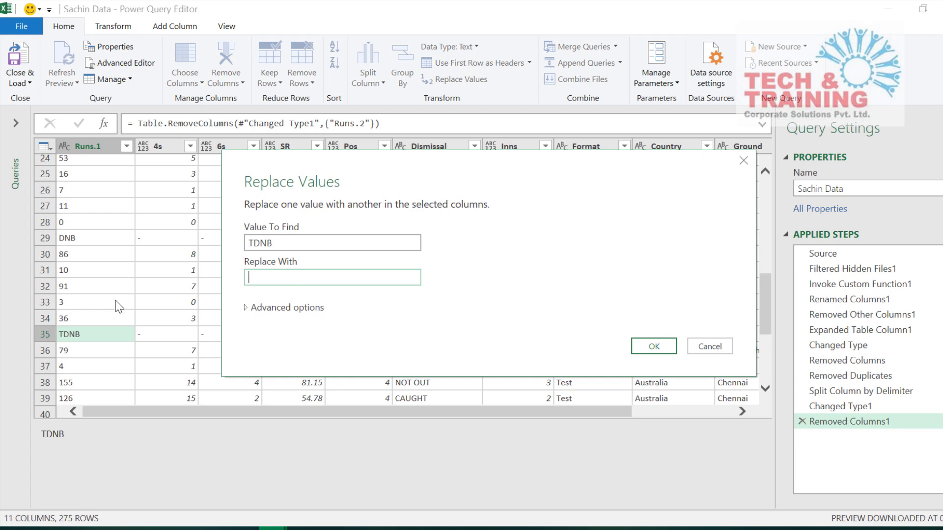
type("0")
left_click(653, 347)
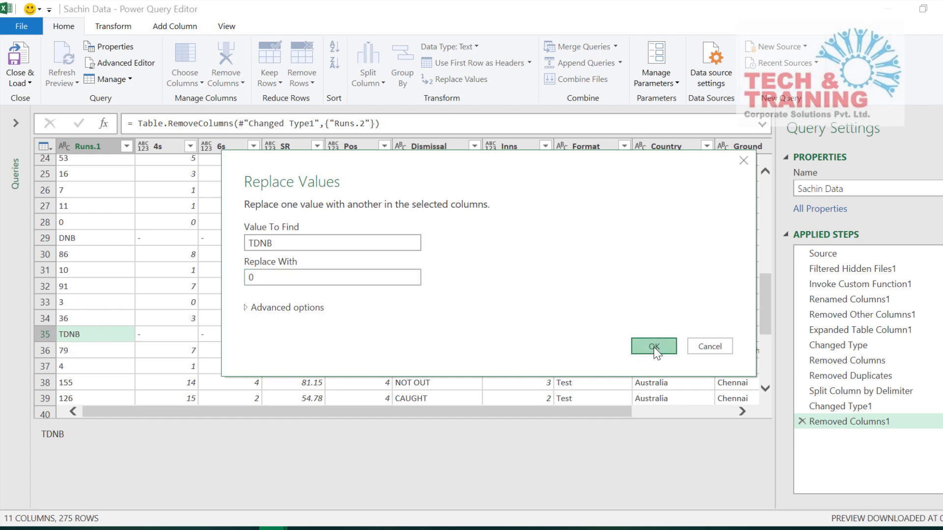
Replace the value DNB with 0 in the Runs.1 column
scroll(98, 267, "down", 8)
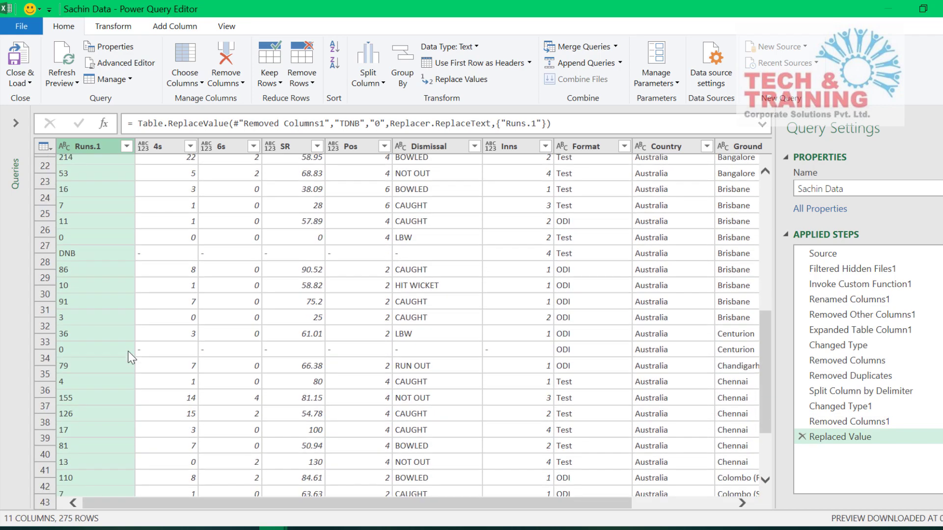
left_click(90, 248)
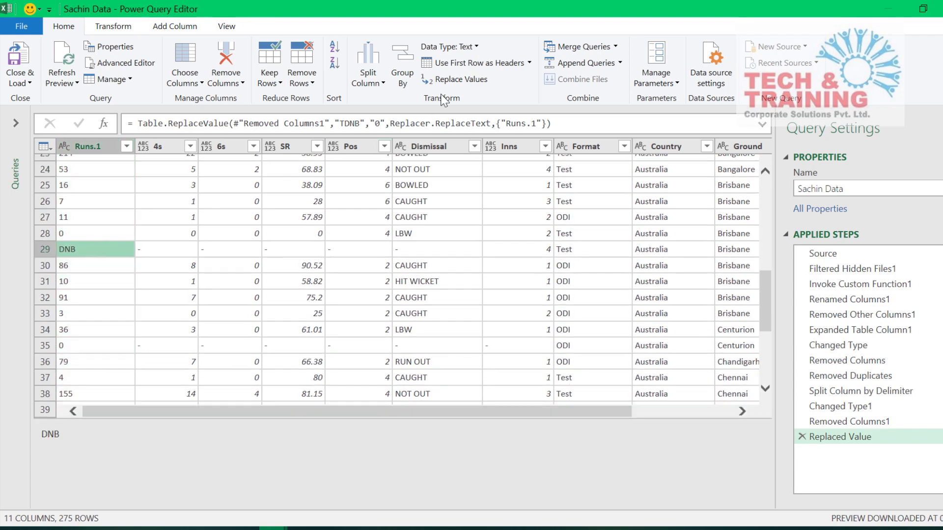
left_click(461, 81)
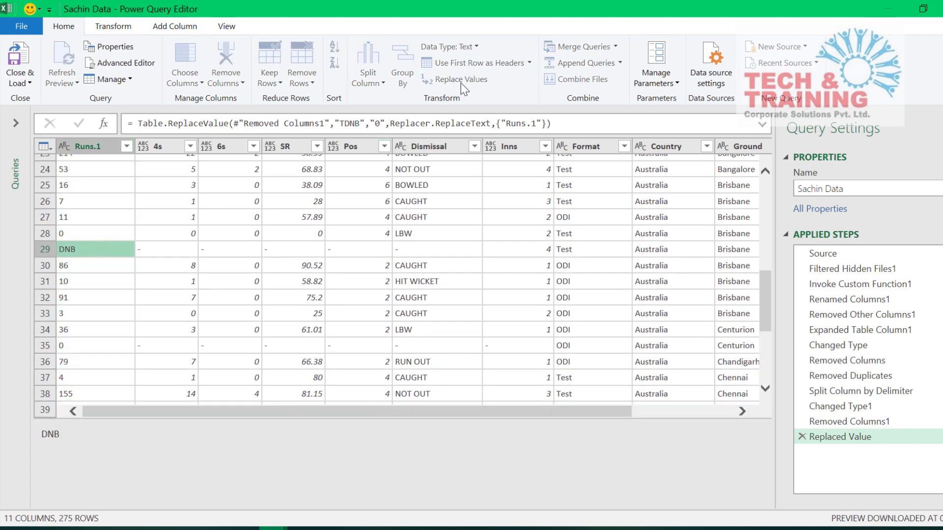
type("0")
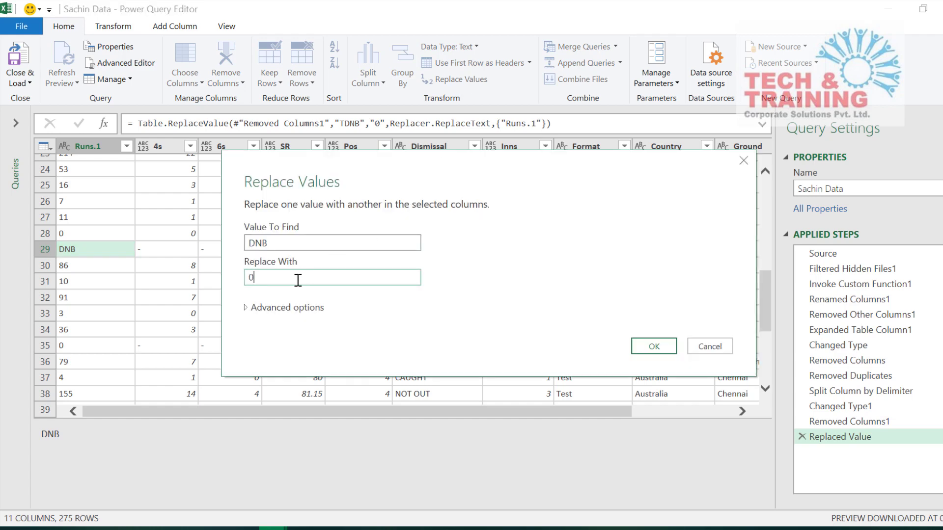
left_click(656, 347)
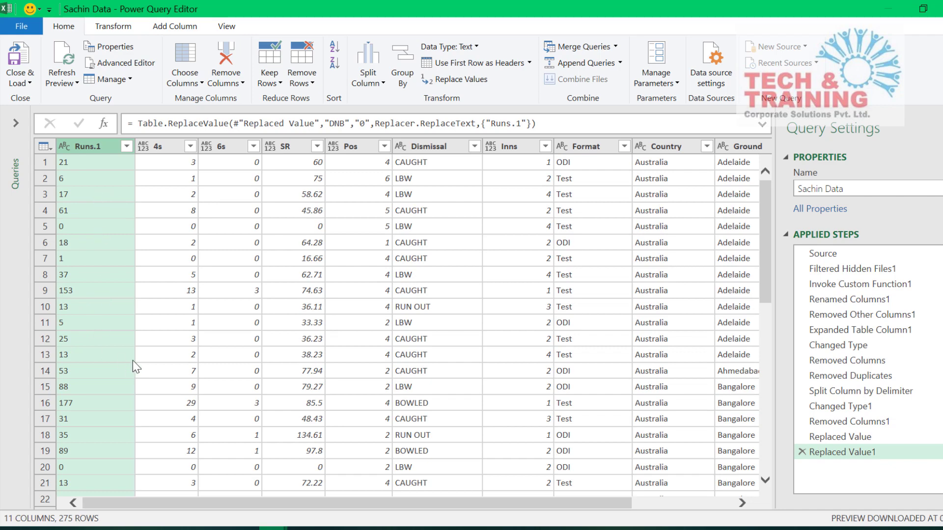
Rename the Runs.1 column as Runs
double_click(89, 149)
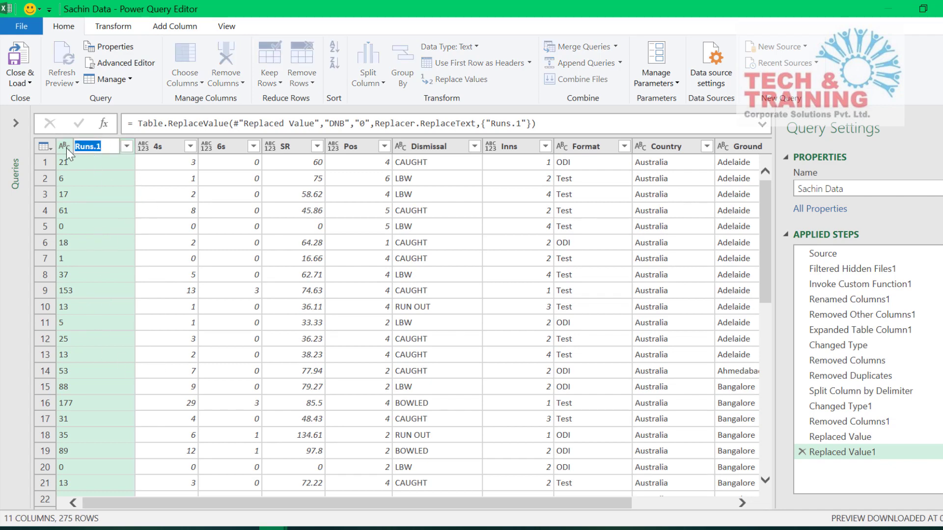
type("Runs")
key("Return")
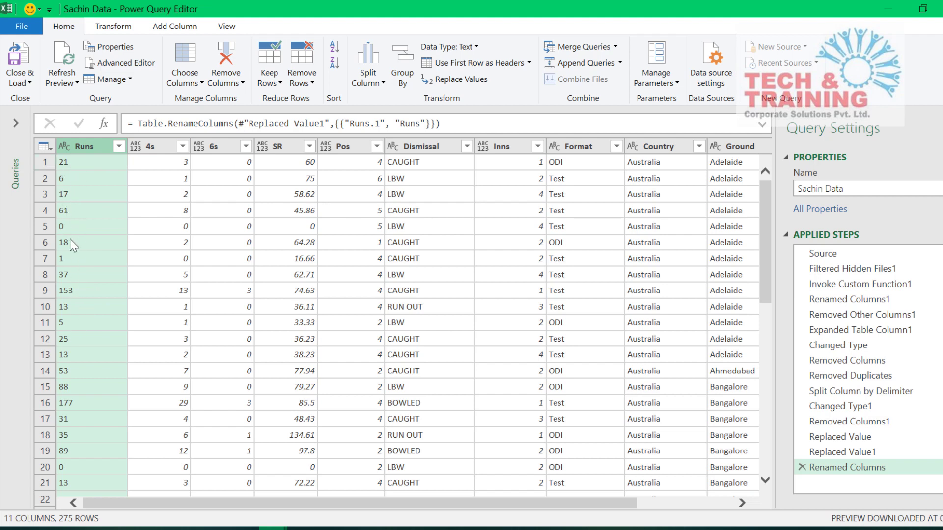
Change the data type of the Runs column to Whole Number
left_click(65, 148)
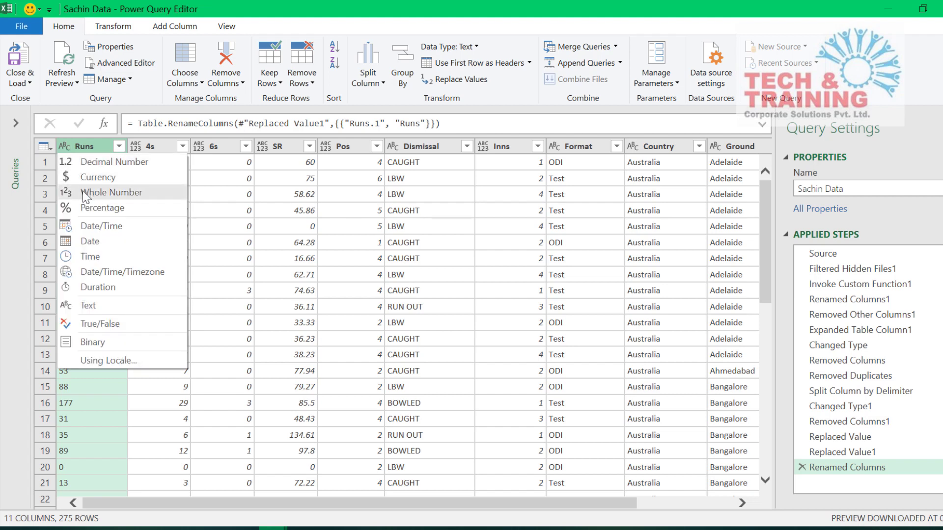
left_click(76, 451)
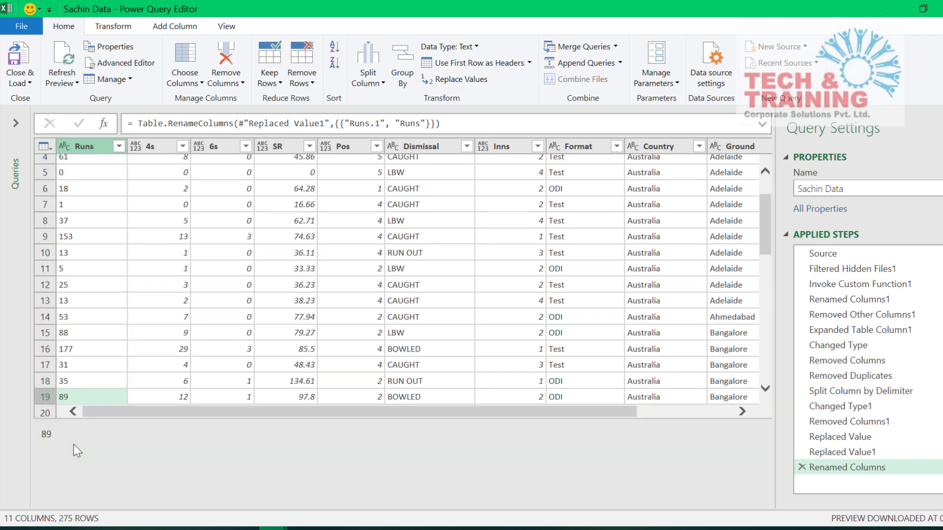
left_click(90, 151)
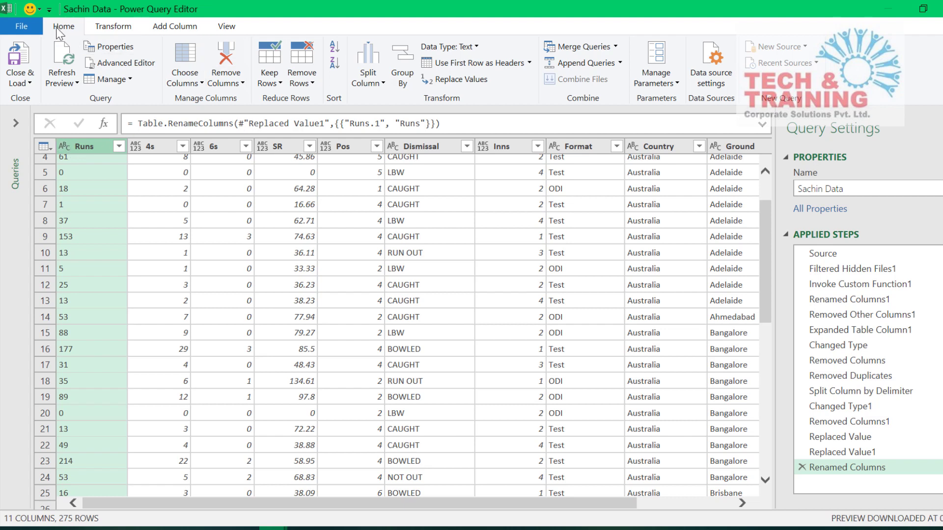
left_click(456, 48)
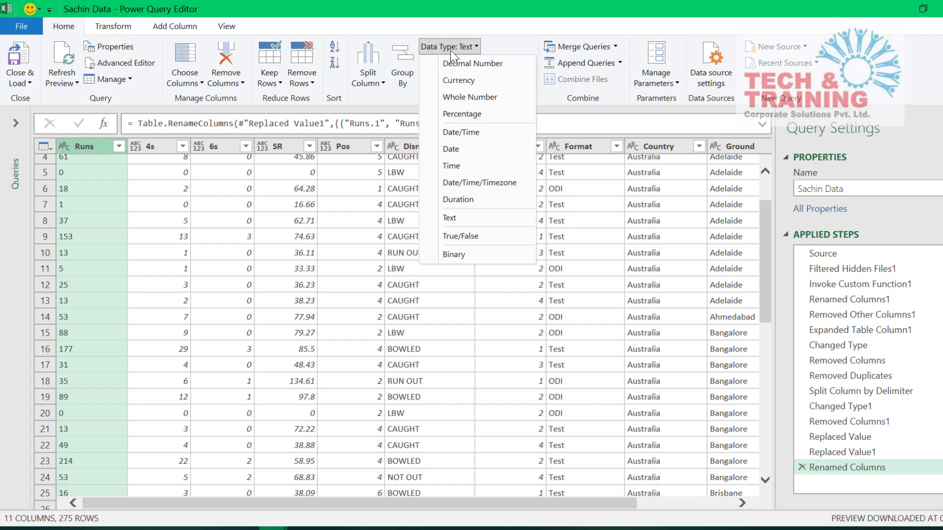
left_click(457, 98)
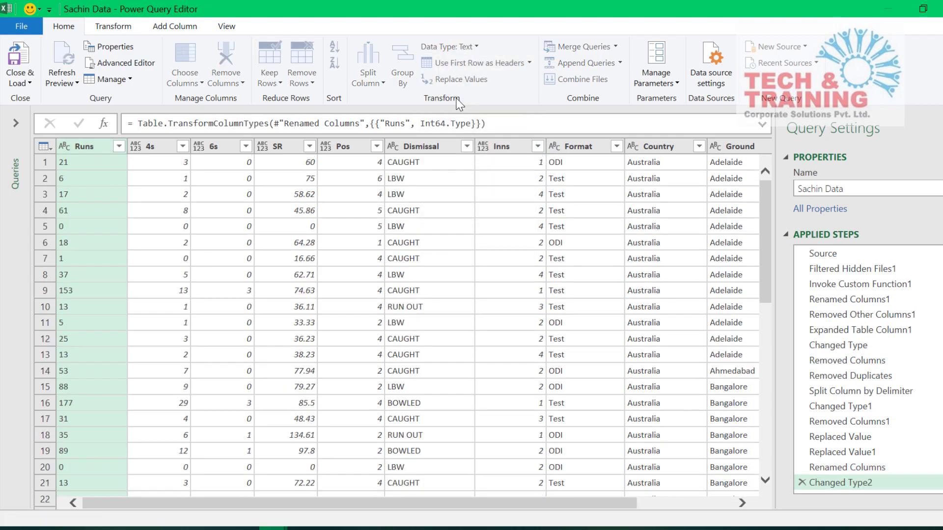
left_click(68, 149)
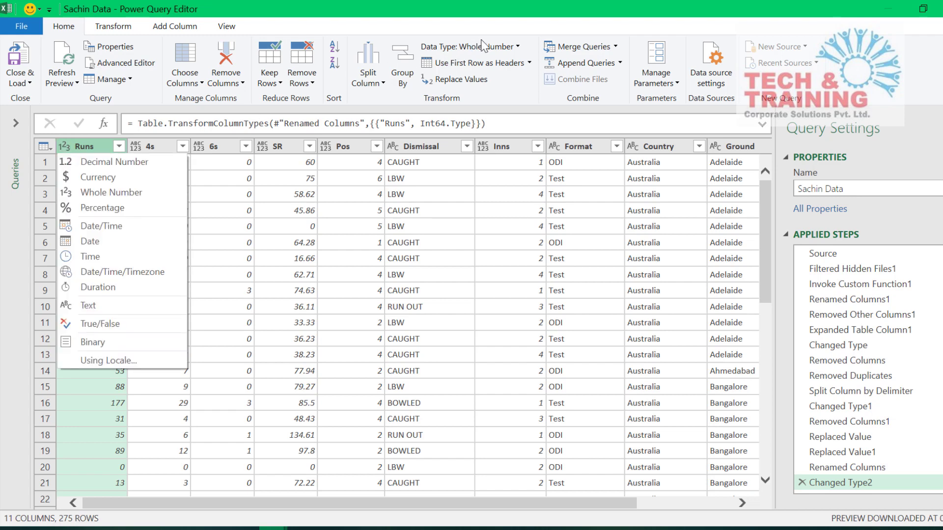
left_click(260, 256)
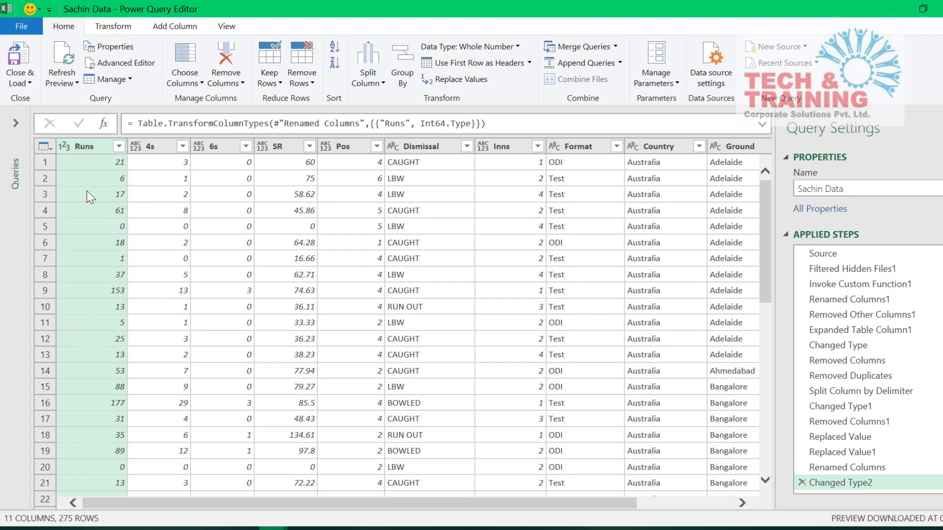
Close and load the edited Sachin Data query back into the worksheet
scroll(402, 236, "right", 3)
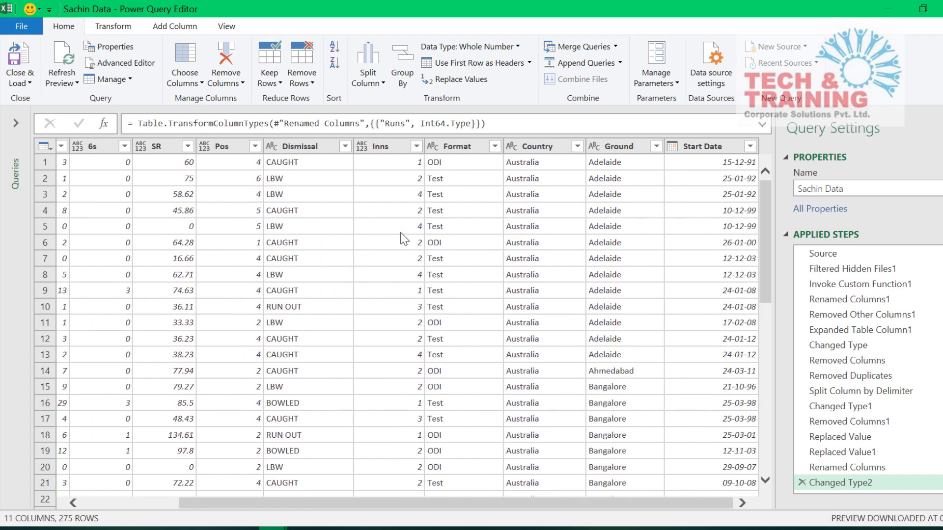
left_click(24, 57)
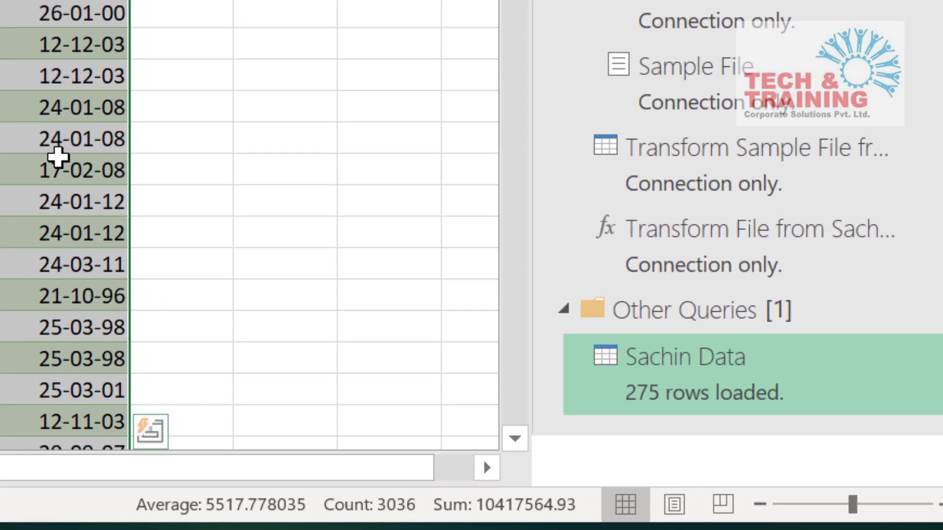
mouse_move(669, 404)
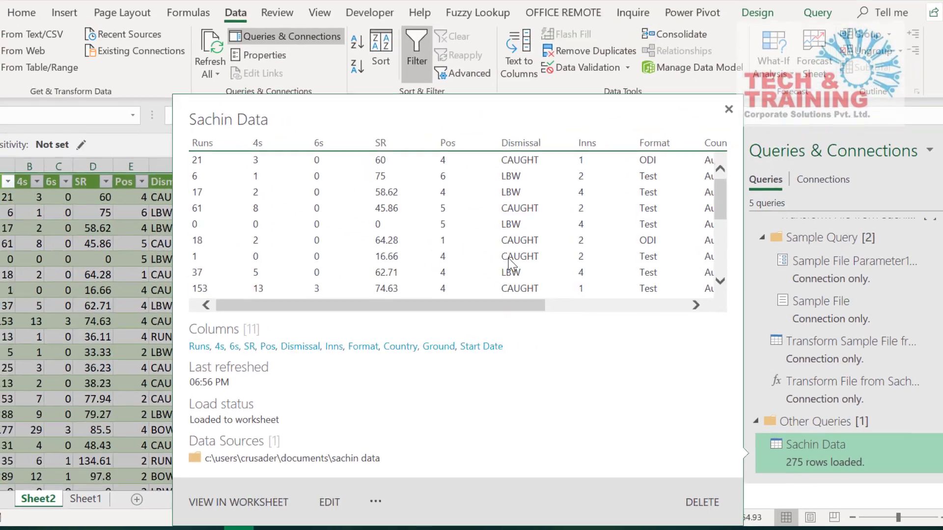
left_click(122, 273)
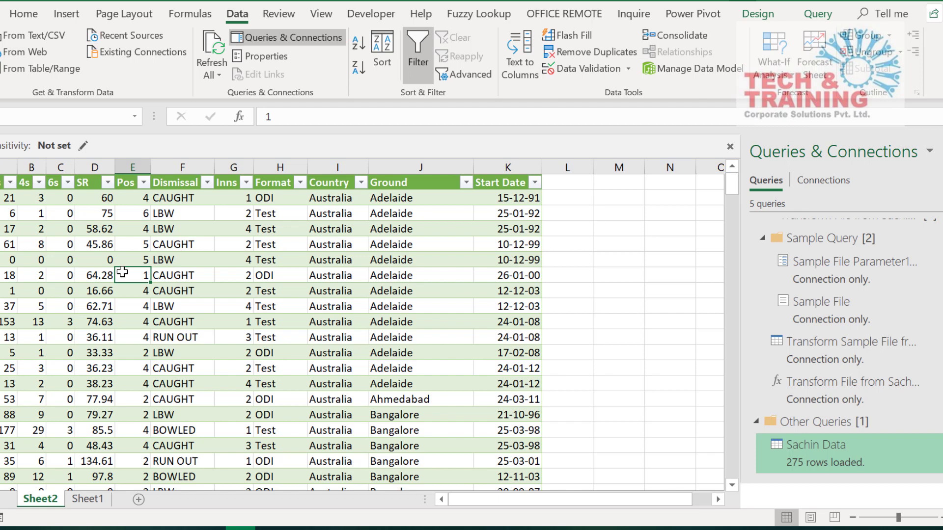
Import the Sachin Data folder from Documents as a new folder query and open its file list for transformation
left_click(17, 84)
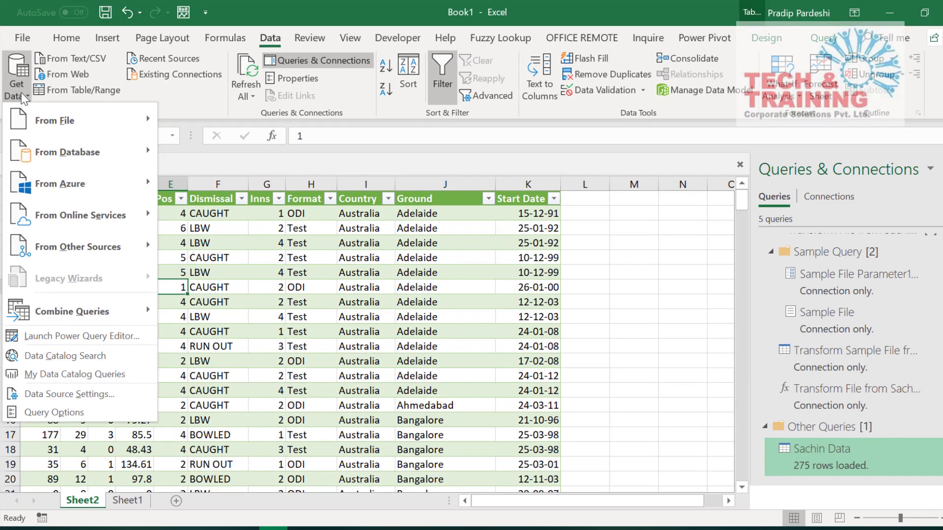
left_click(231, 254)
left_click(622, 249)
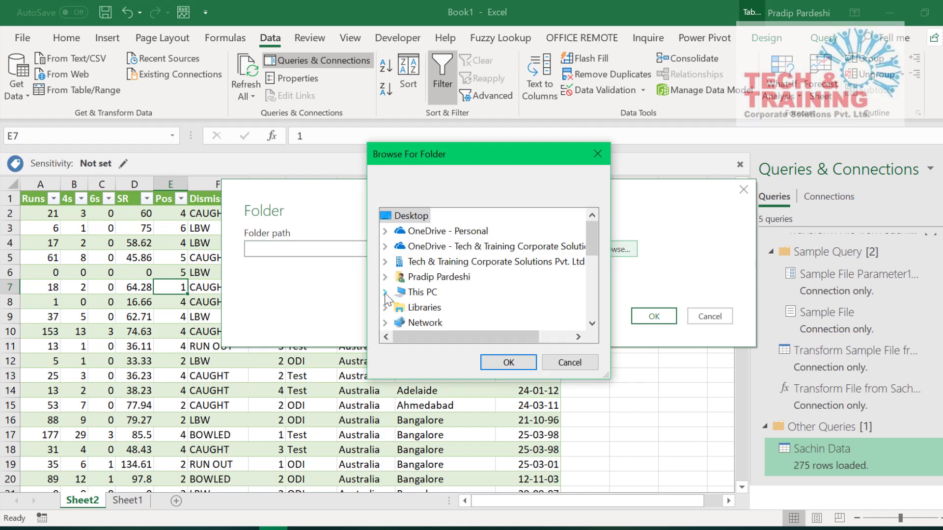
left_click(591, 324)
scroll(491, 275, "down", 2)
left_click(459, 276)
left_click(509, 362)
left_click(654, 316)
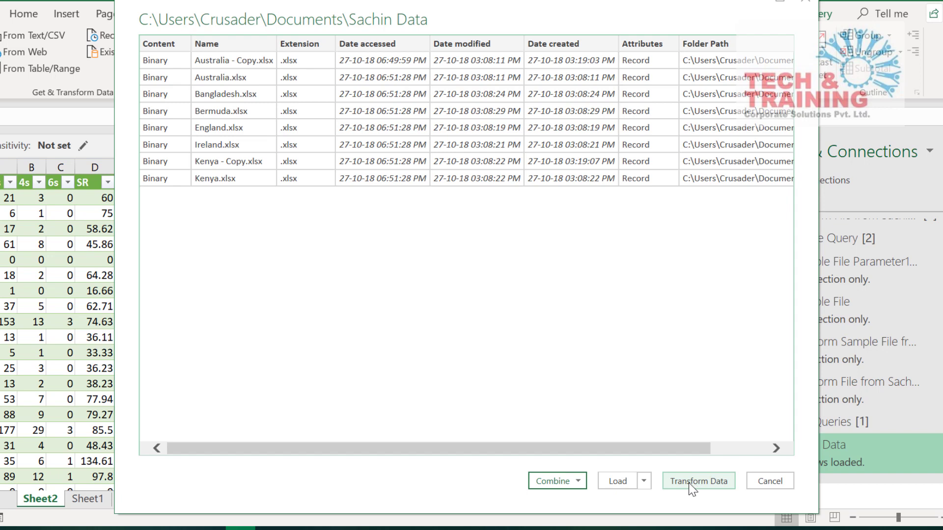
left_click(718, 484)
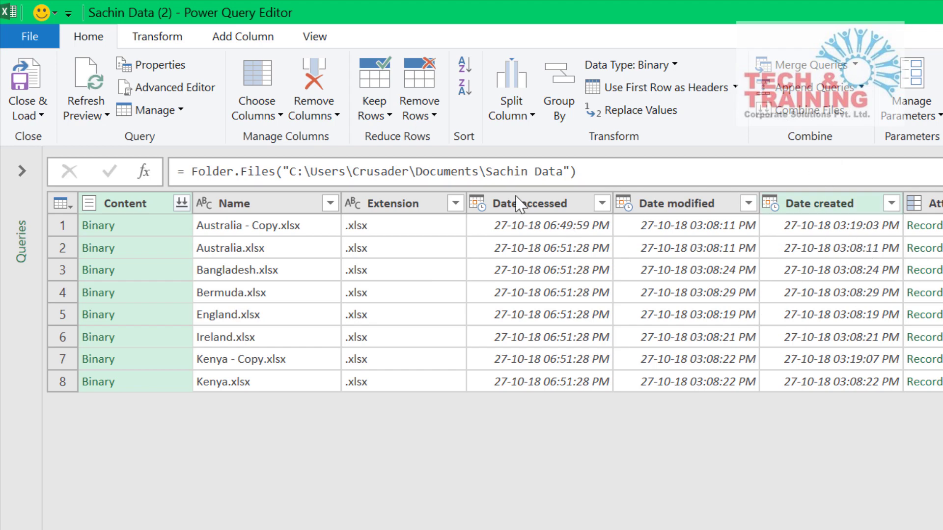
Remove all columns except Content from the file list and preview the binaries in rows 1 and 3
right_click(141, 211)
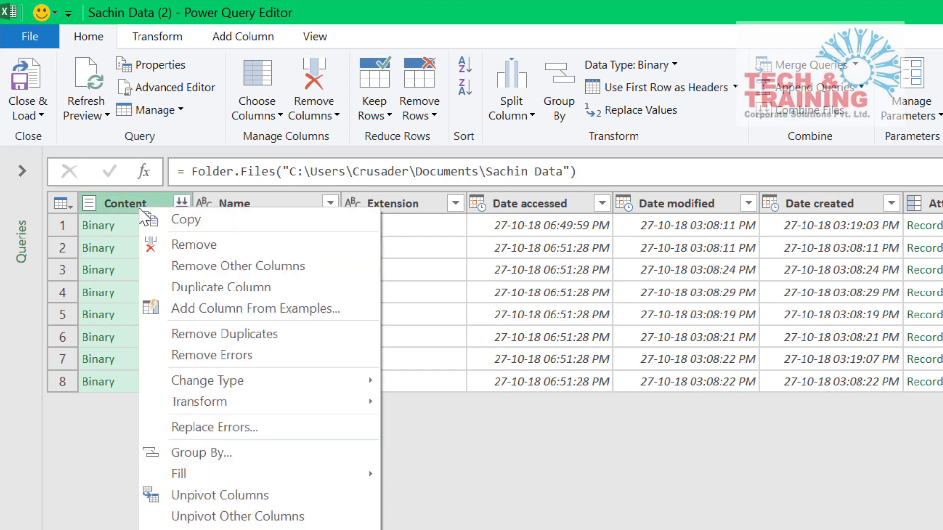
left_click(211, 267)
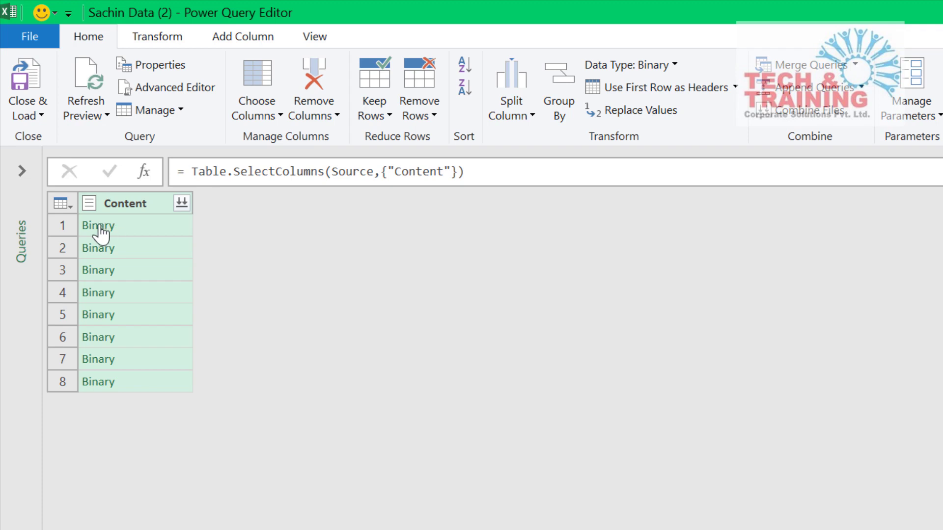
left_click(162, 232)
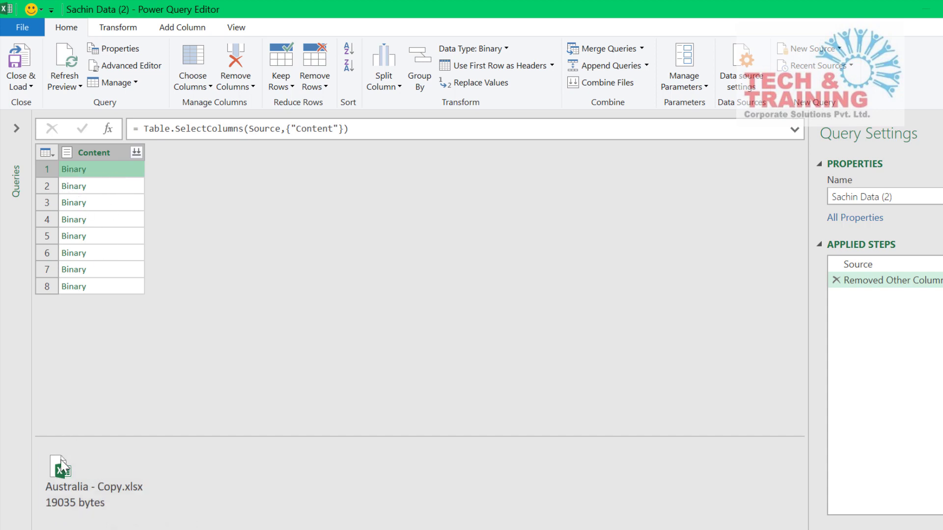
left_click(110, 202)
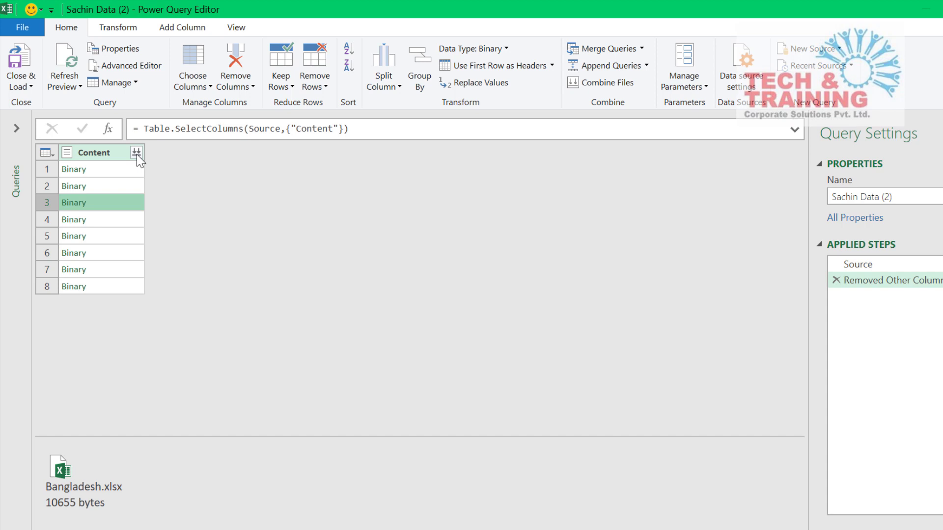
Try to add a custom column named GetData with the lowercase formula excel.Workbook([Content])
left_click(182, 28)
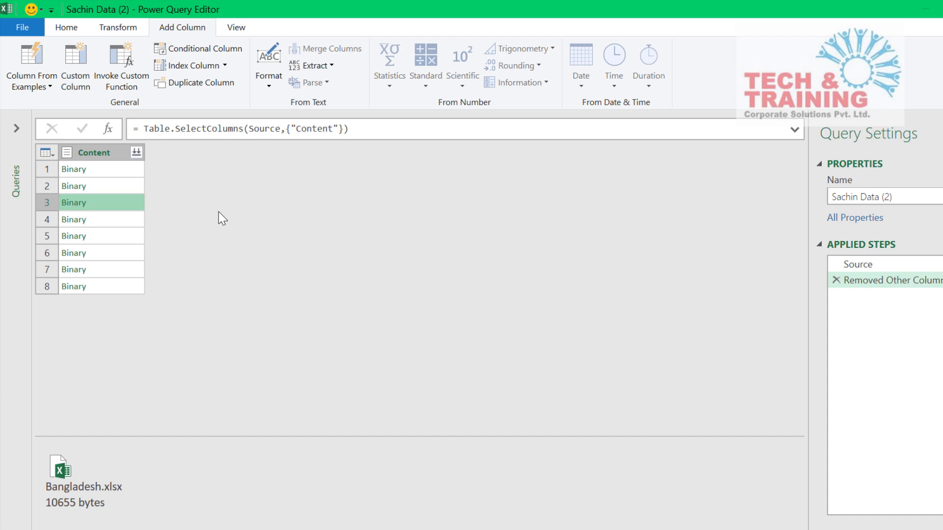
left_click(70, 57)
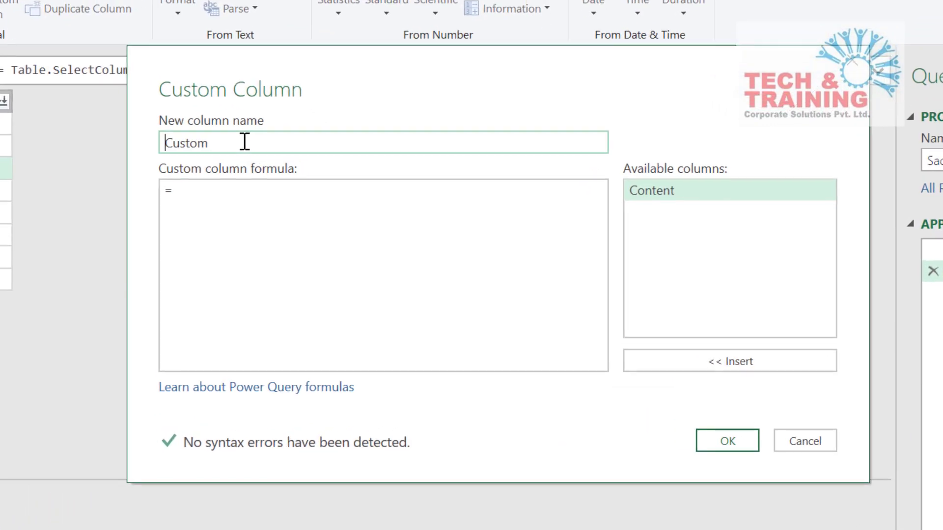
left_click(293, 178)
double_click(203, 131)
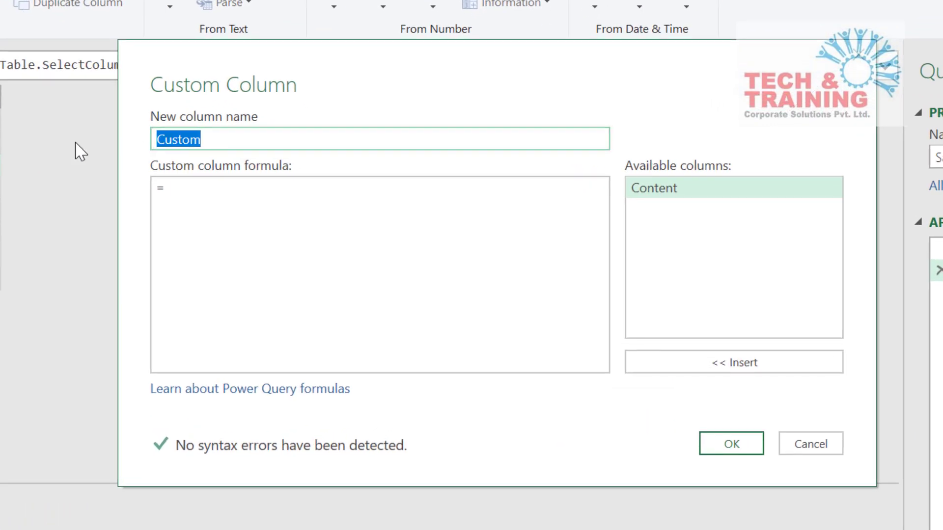
type("GetData")
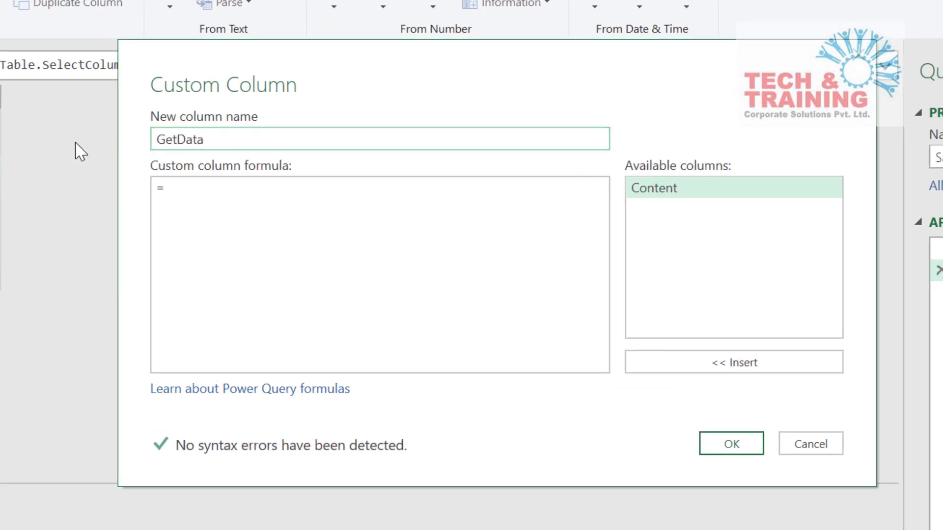
left_click(422, 194)
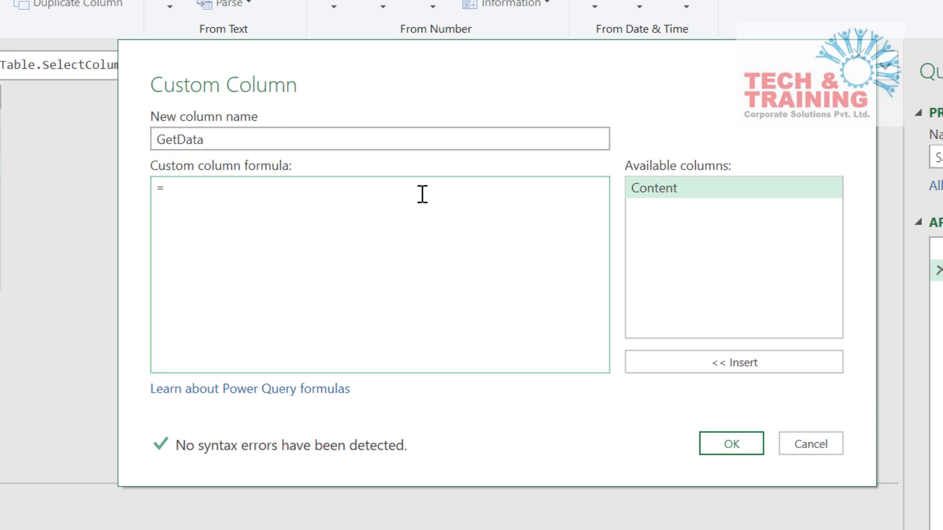
type("Excel.Workbook(")
double_click(666, 195)
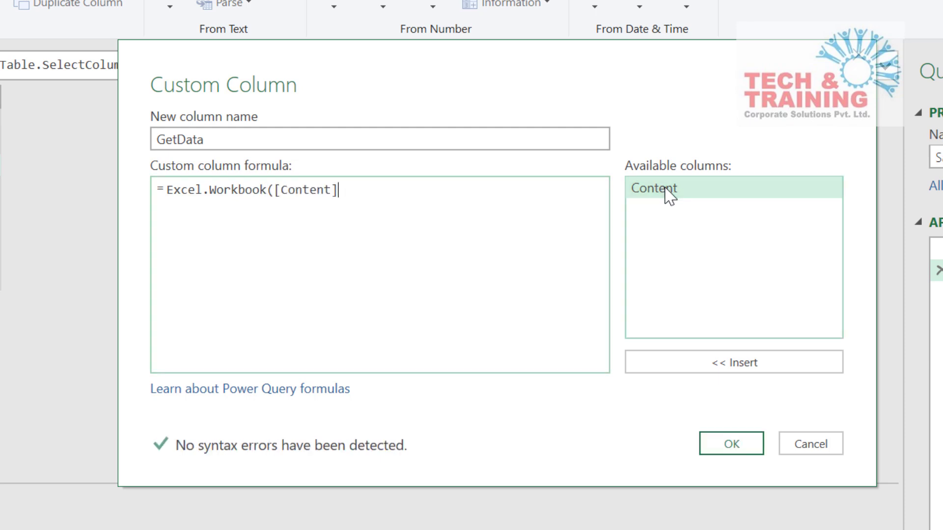
type(")")
left_click(173, 189)
key("BackSpace")
type("e")
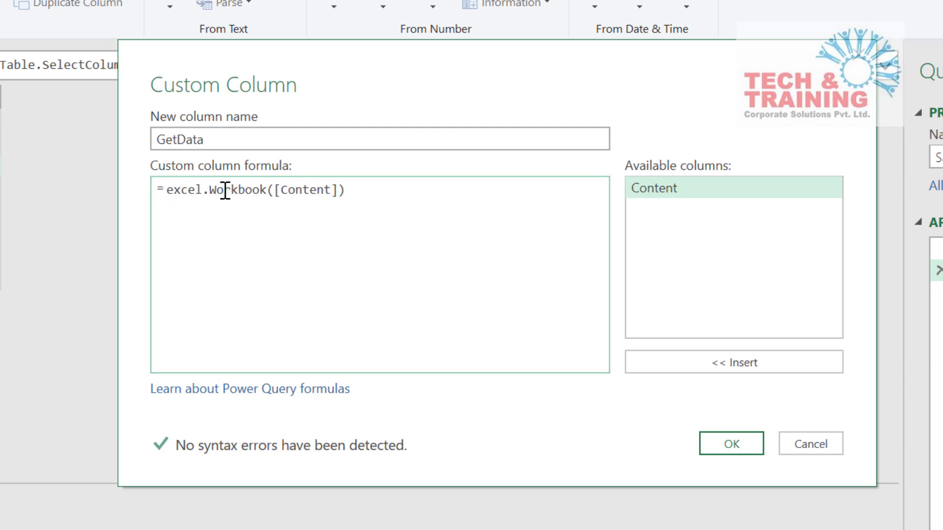
left_click(731, 444)
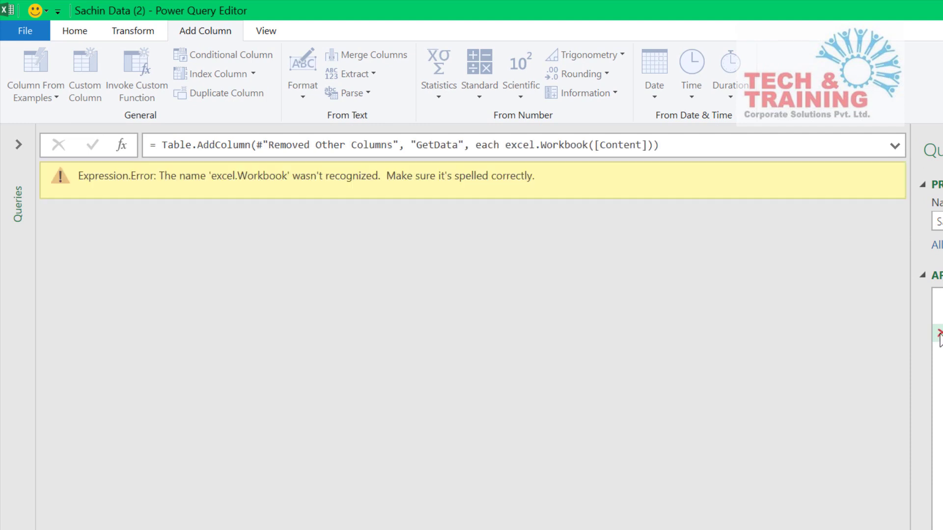
Delete the applied step that added the GetData custom column, leaving the column selection as it is
left_click(939, 315)
left_click(940, 315)
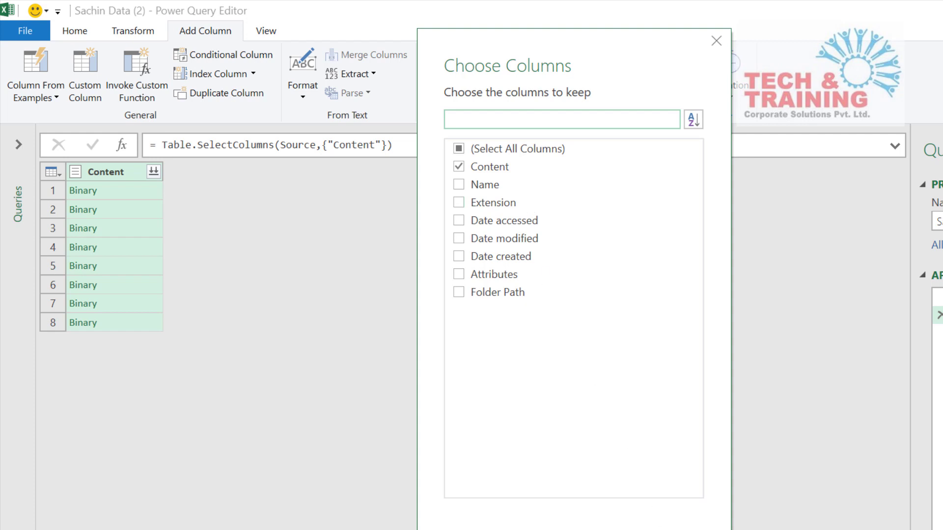
left_click(677, 529)
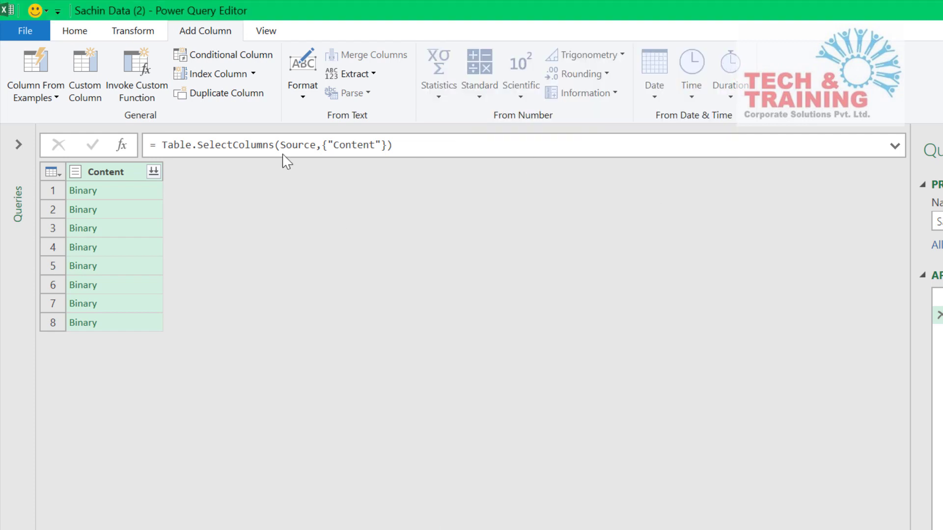
Add a custom column named GetData with the formula Excel.Workbook([Content]) and preview its first table
left_click(84, 81)
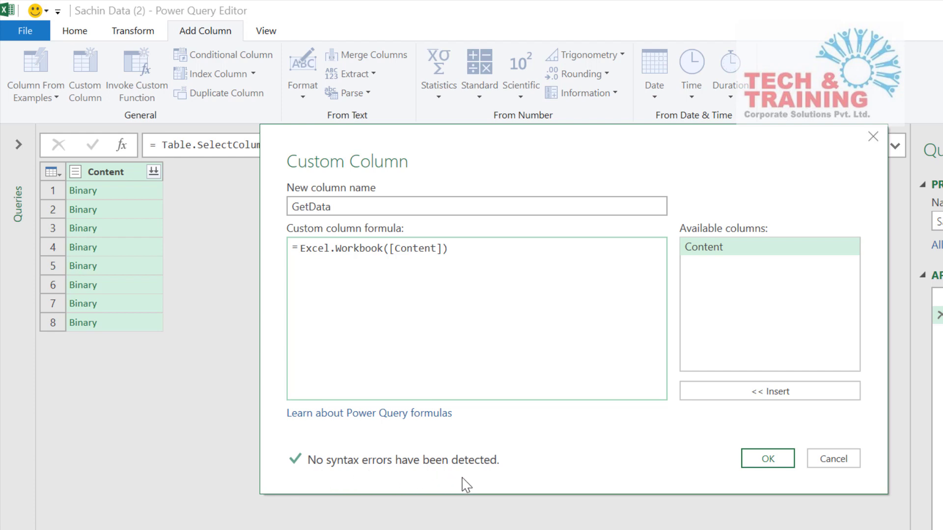
left_click(764, 464)
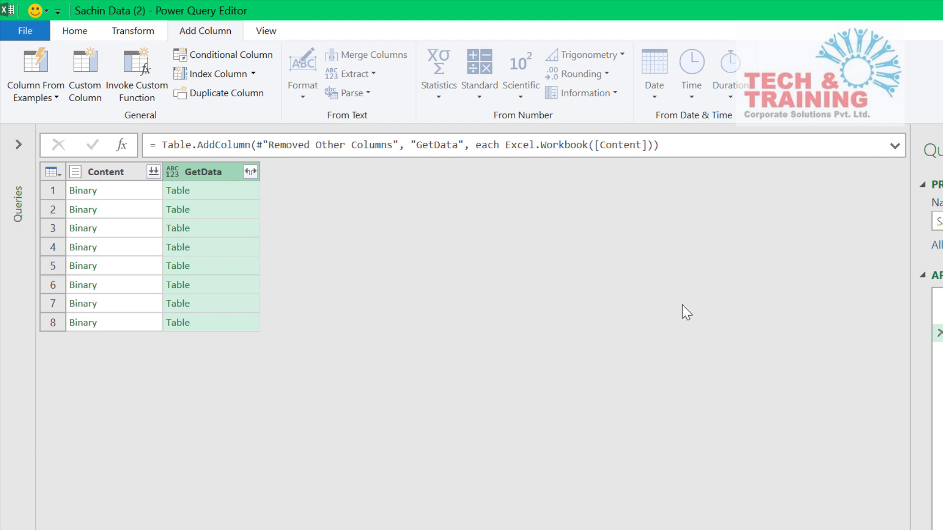
left_click(243, 191)
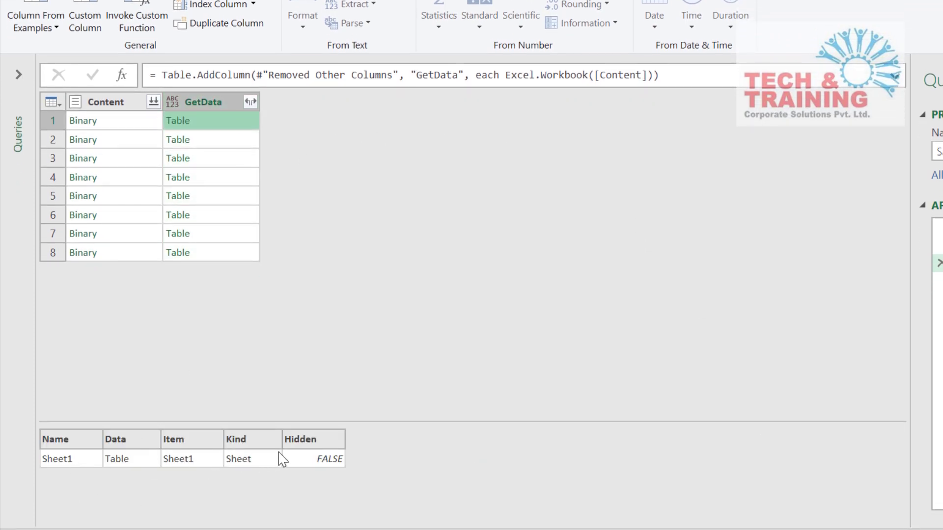
Remove the Content column and expand all fields of GetData without the original column name as prefix
right_click(113, 105)
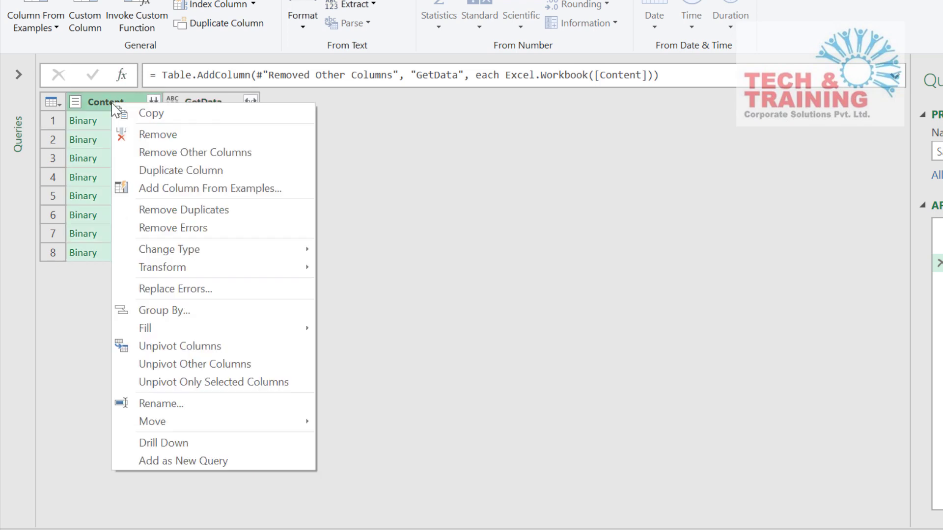
left_click(139, 135)
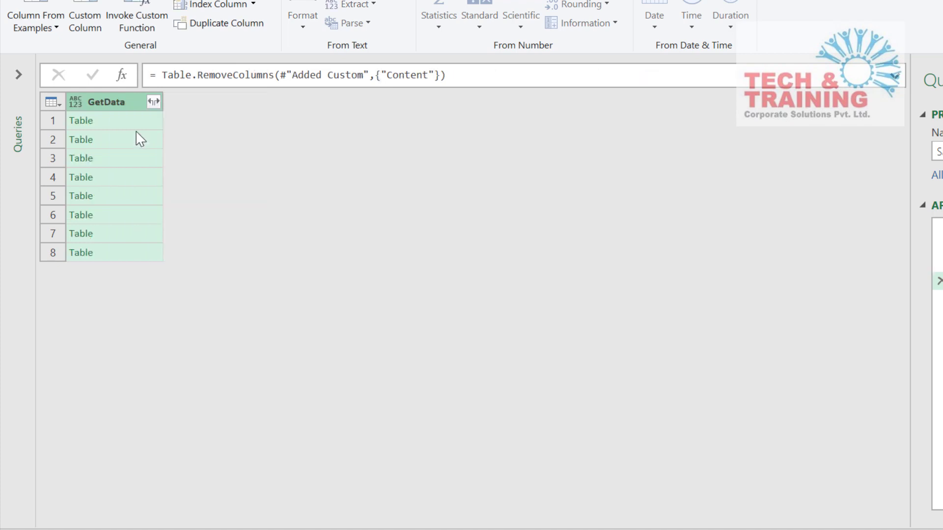
left_click(140, 129)
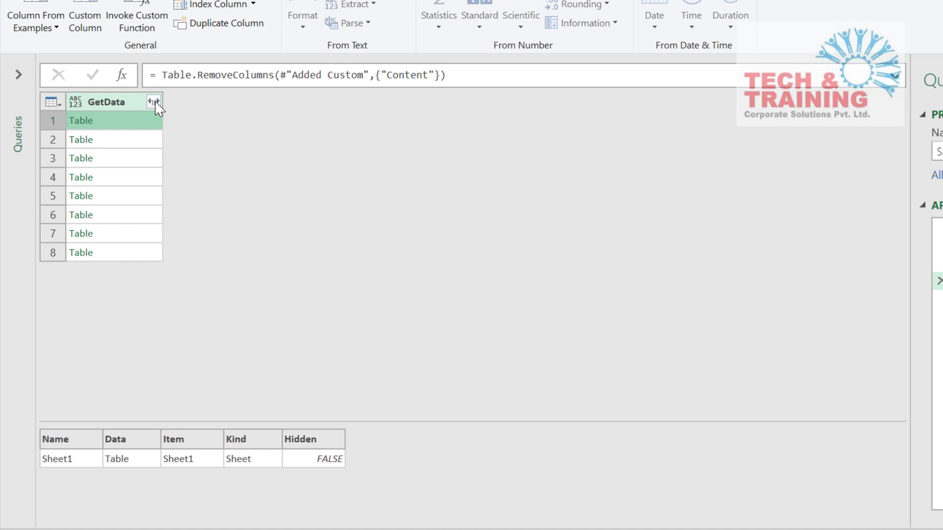
left_click(154, 101)
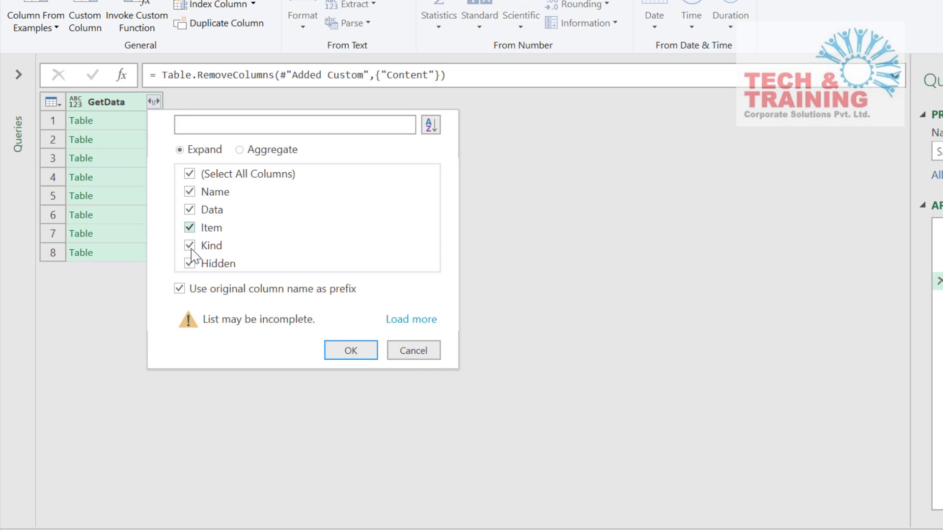
left_click(179, 289)
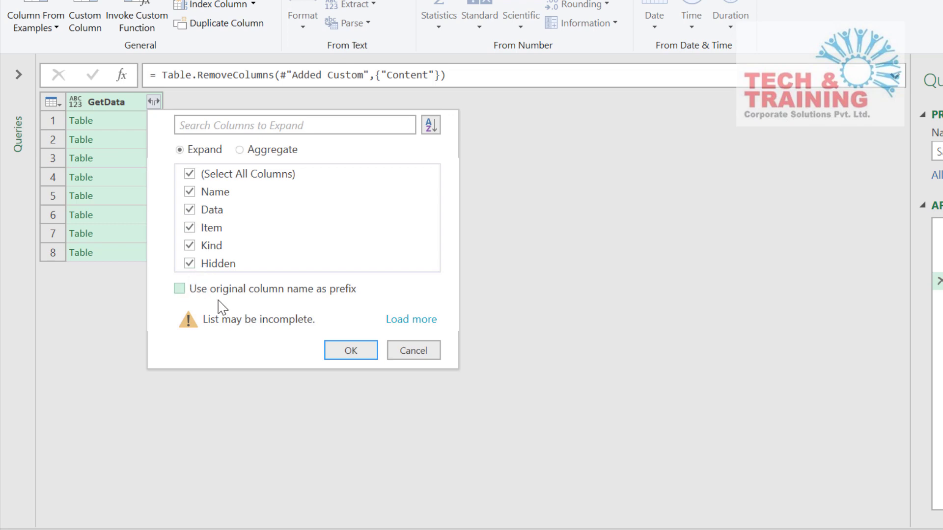
left_click(350, 351)
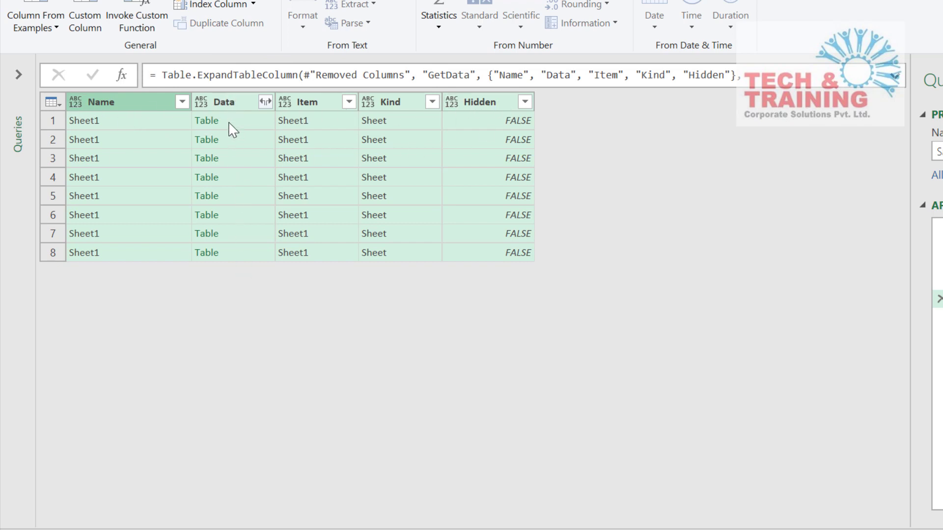
Preview the first table in the Data column and remove all columns except Data
left_click(242, 122)
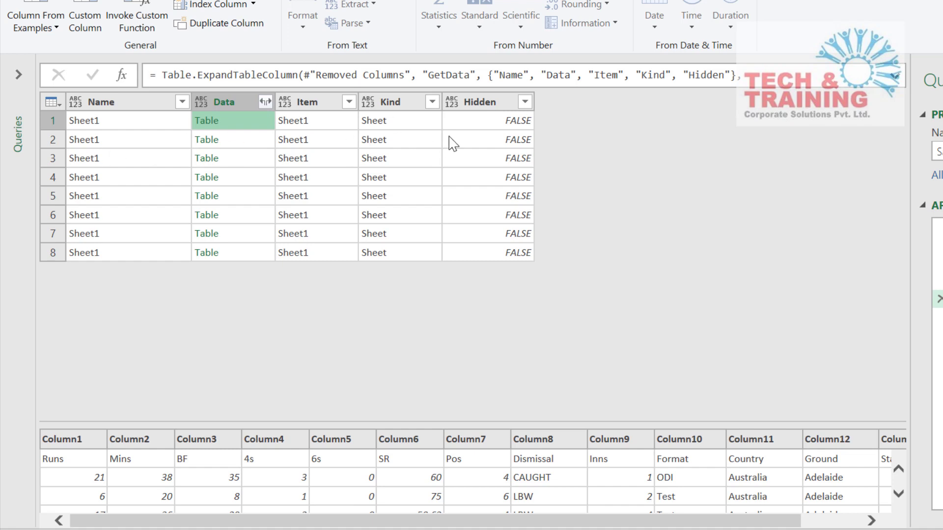
left_click(236, 102)
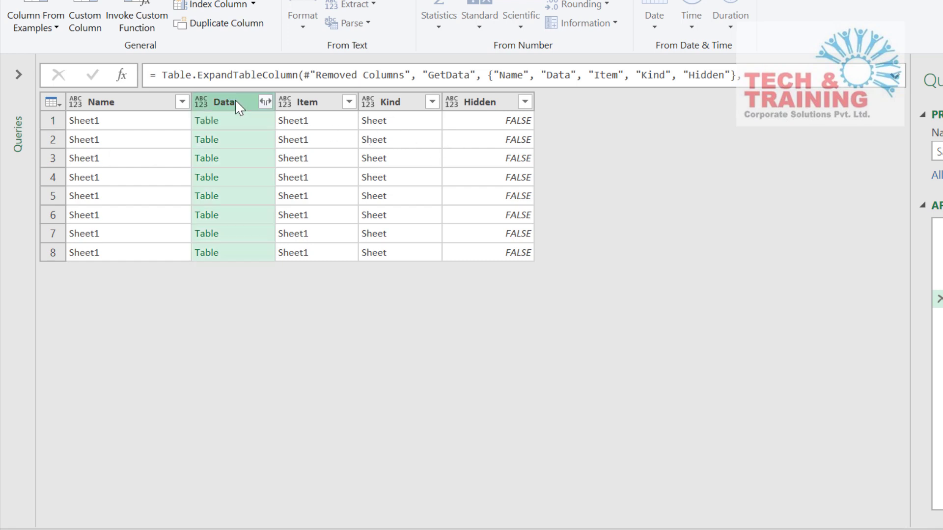
right_click(234, 100)
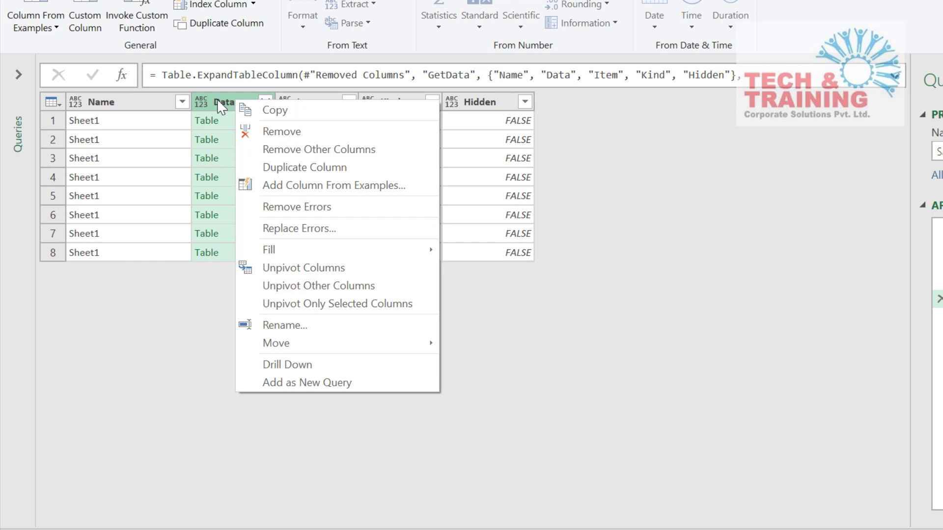
left_click(287, 157)
Add a custom column named Header with the formula Table.PromoteHeaders([Data])
left_click(90, 6)
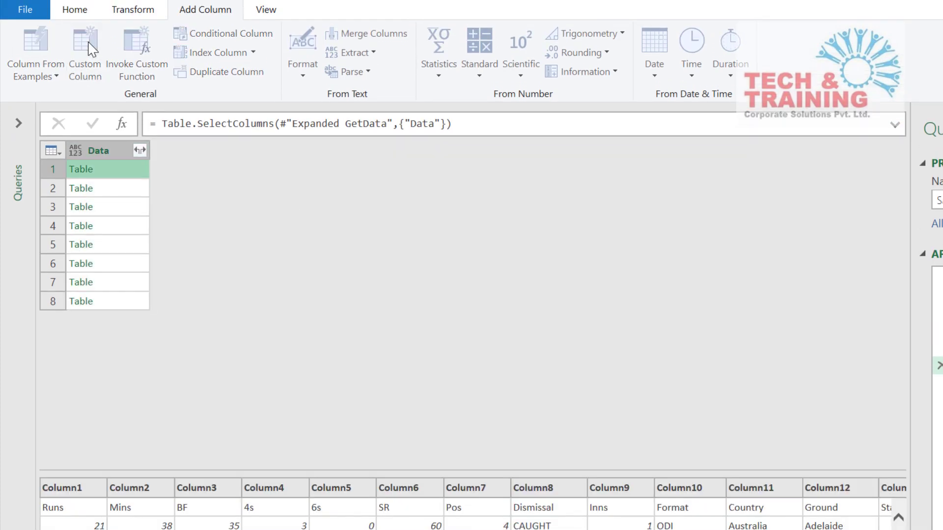
left_click_drag(330, 185, 288, 189)
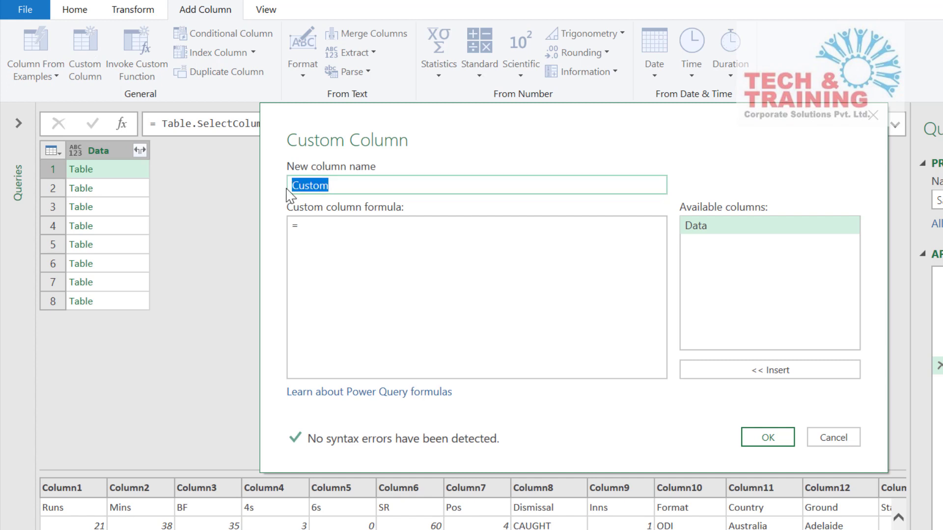
type("Header")
key("Tab")
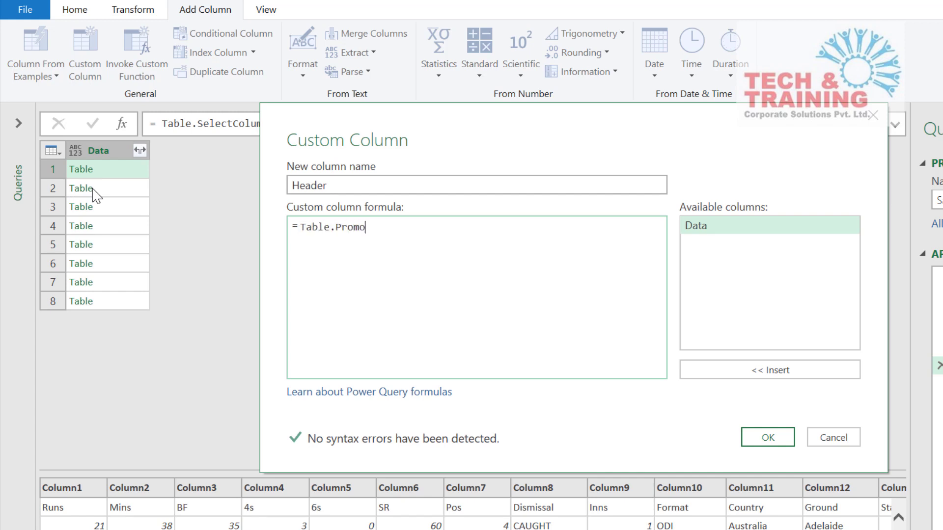
type("Headers(")
double_click(700, 227)
type(")")
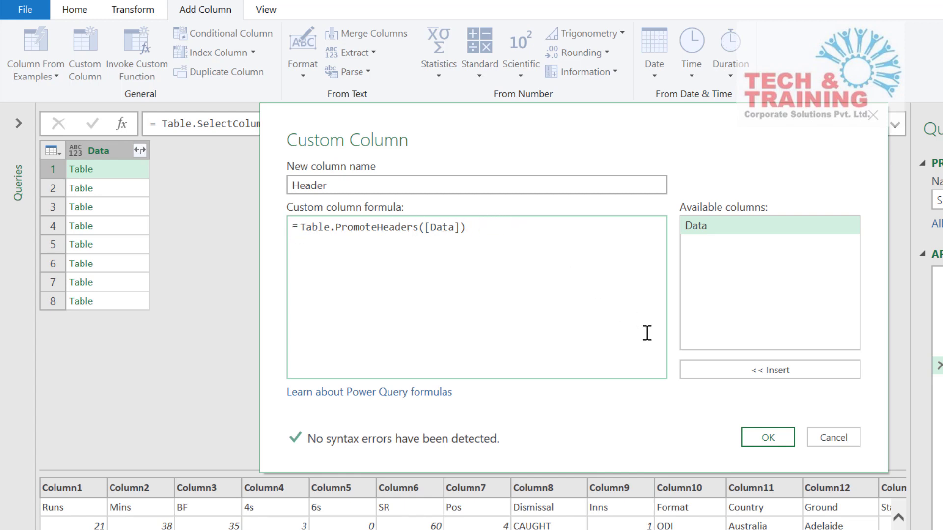
left_click(768, 437)
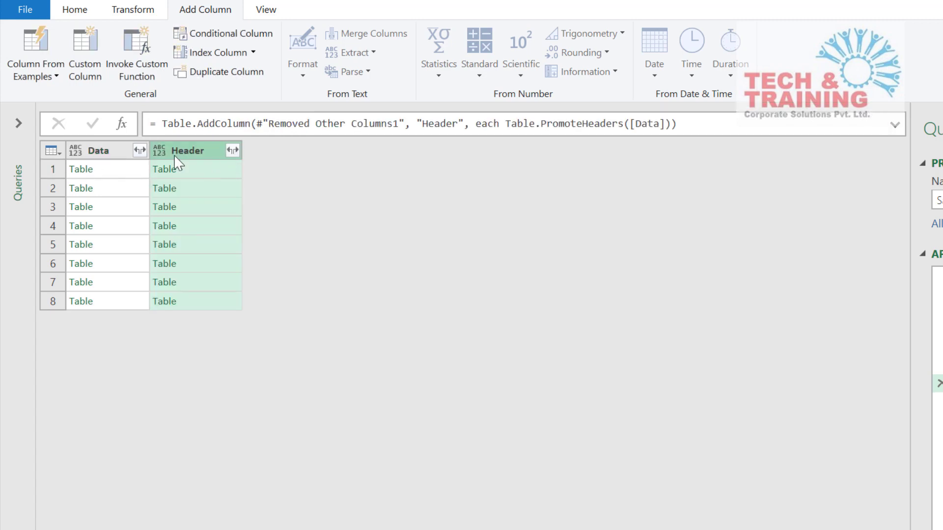
Preview the first table in the Header and Data columns, and remove the Data column
left_click(209, 175)
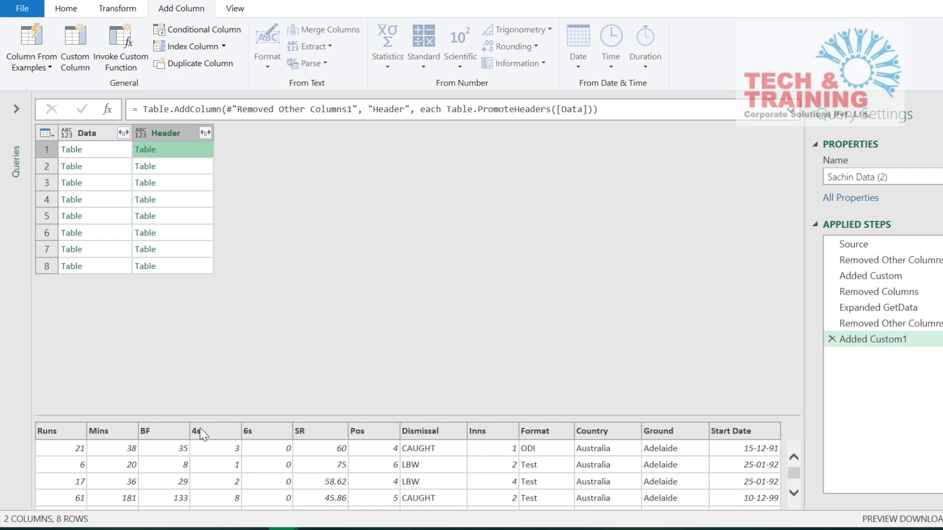
left_click(121, 152)
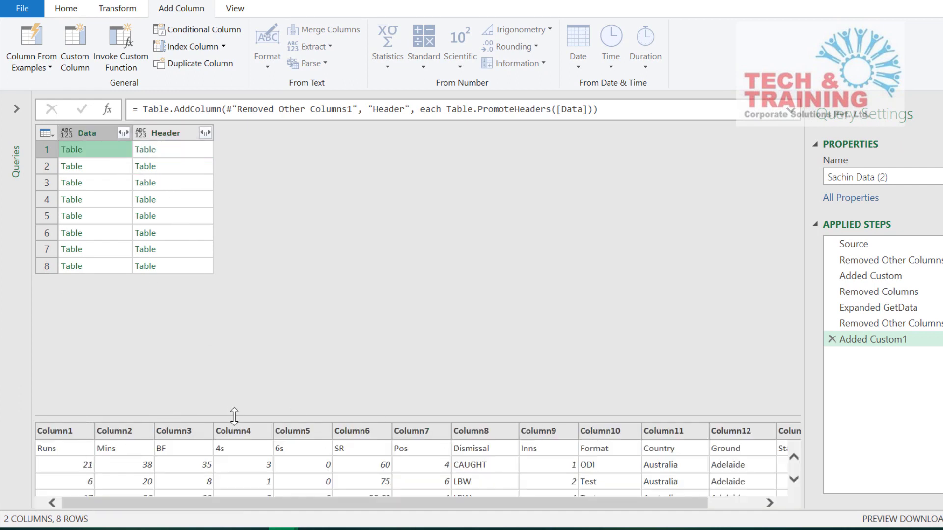
right_click(90, 142)
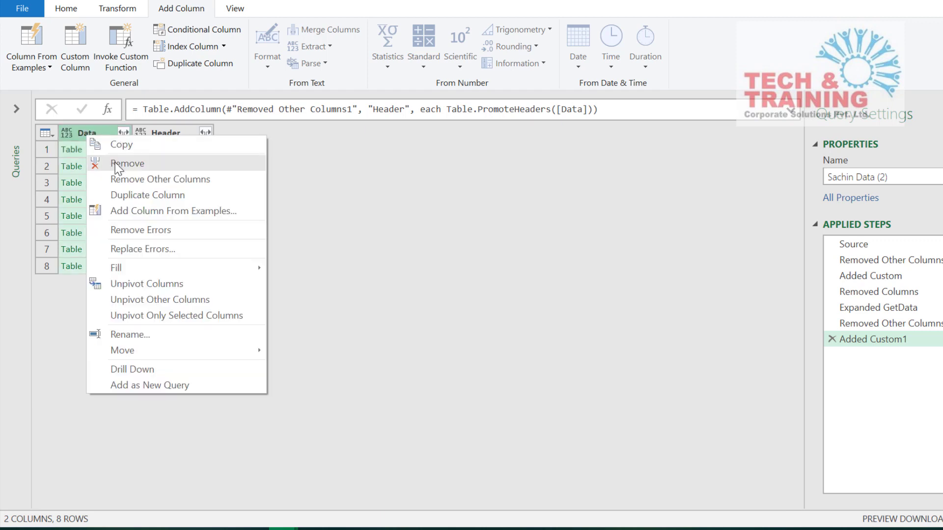
left_click(118, 165)
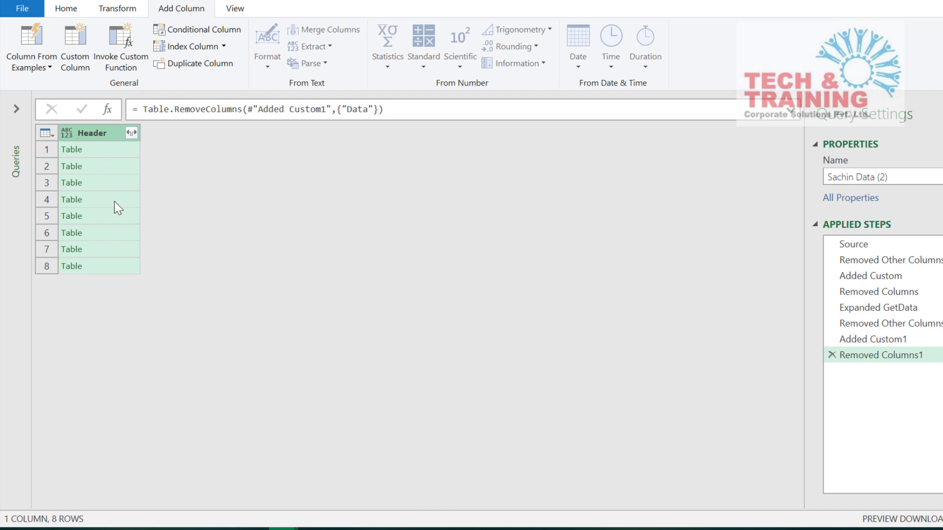
Preview the first Header table and expand all its fields without the original column name as prefix
left_click(107, 154)
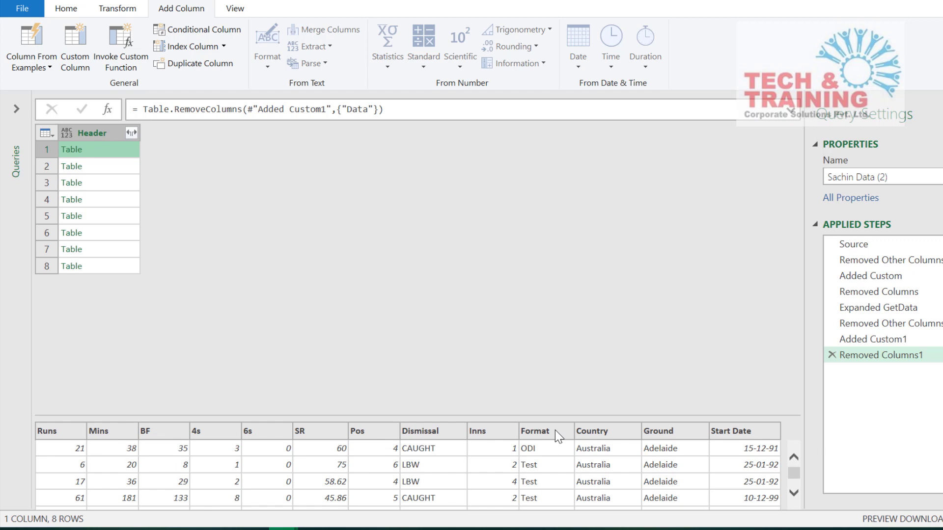
left_click(132, 133)
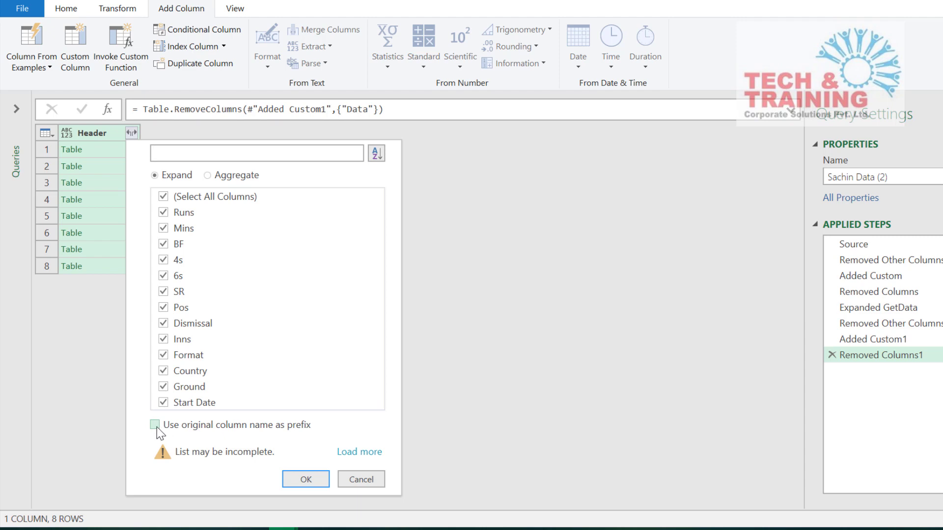
left_click(306, 479)
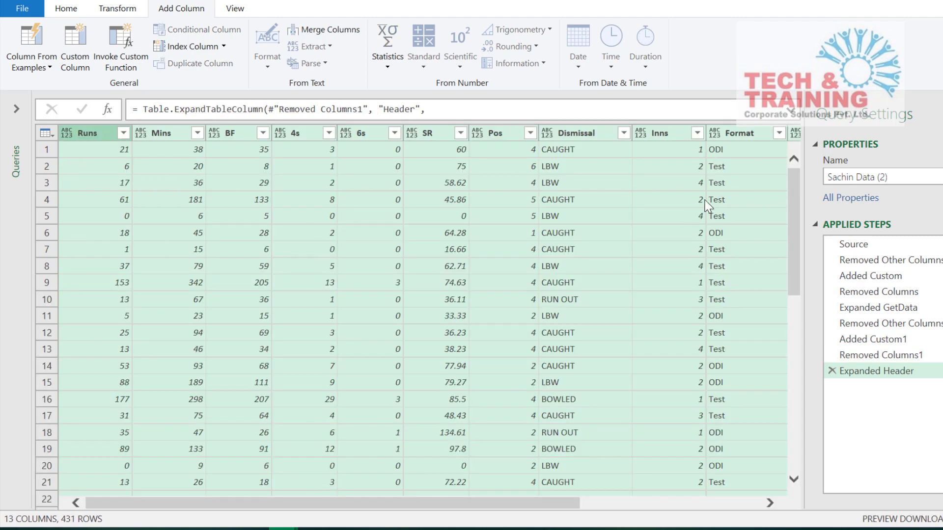
scroll(681, 213, "right", 5)
scroll(680, 213, "left", 5)
Split the Runs column by delimiter and remove the resulting Runs.2 column
left_click(97, 137)
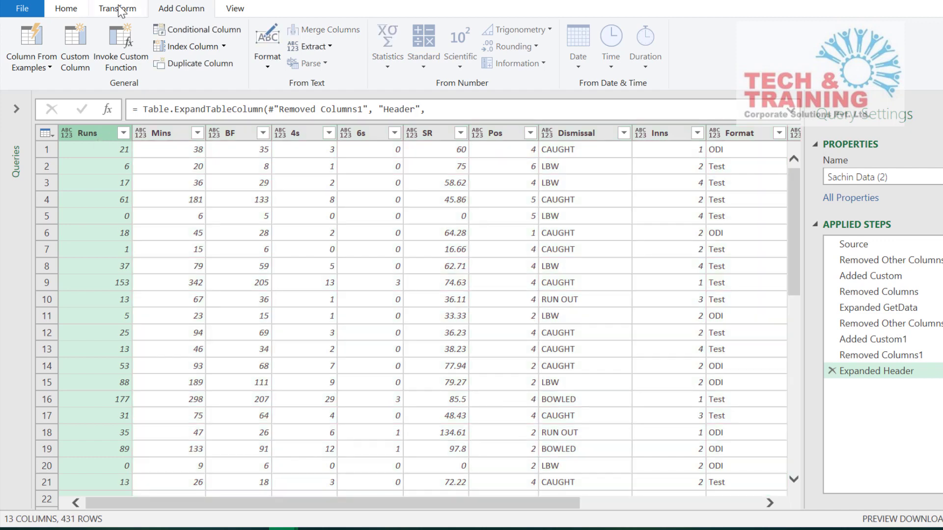
left_click(66, 8)
left_click(382, 62)
left_click(396, 84)
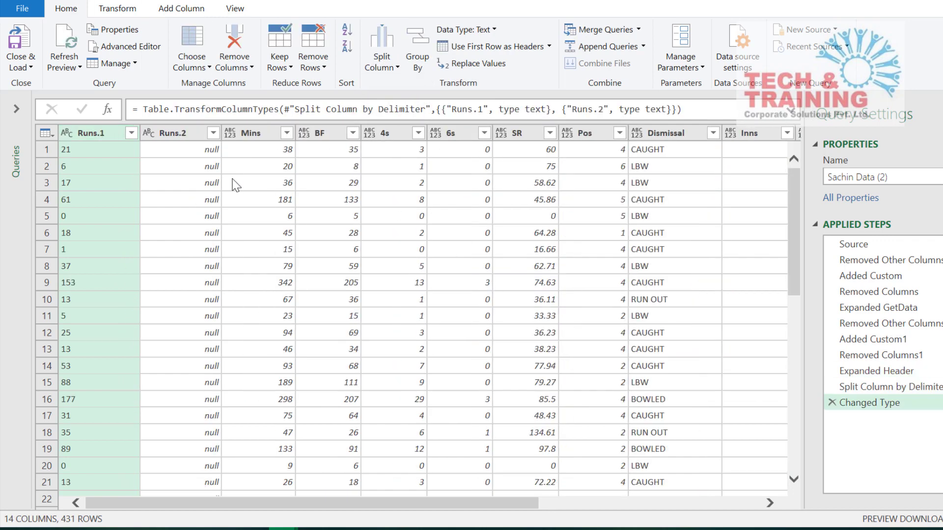
right_click(187, 133)
left_click(219, 164)
Replace the values TDNB and DNB with 0 in the Runs.1 column
left_click(72, 418)
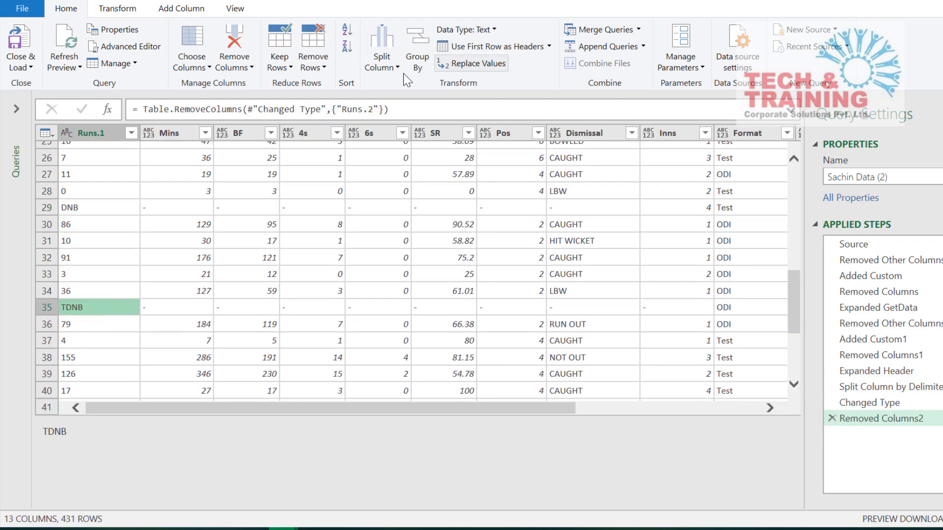
left_click(466, 65)
type("0")
key("Return")
left_click(69, 285)
left_click(467, 67)
type("0")
key("Return")
Rename the Runs.1 column as Runs and set its data type to Whole Number
double_click(89, 133)
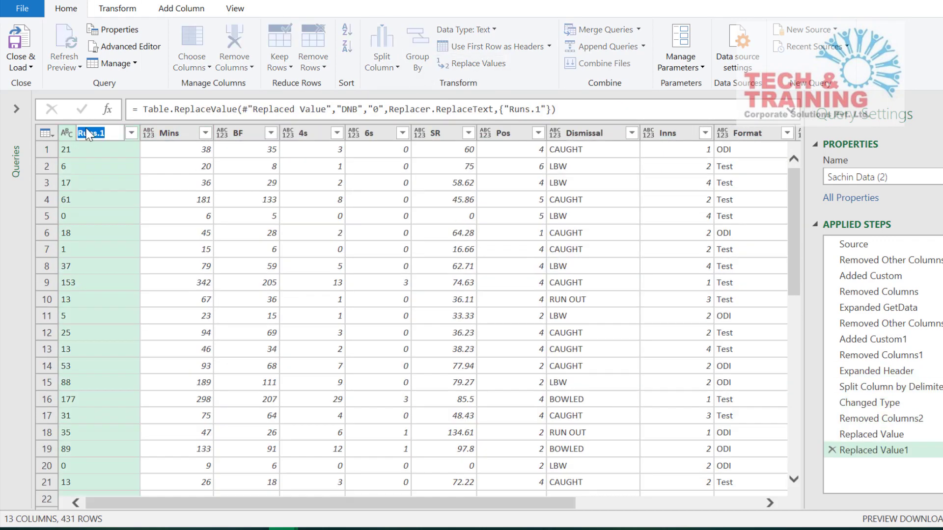
type("Runs")
key("Return")
left_click(67, 133)
left_click(110, 185)
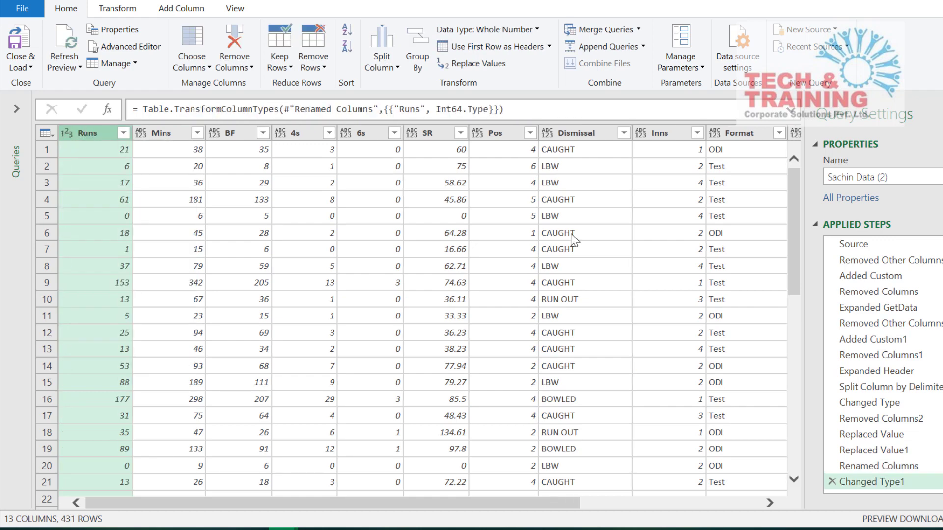
Set the data type of the Start Date column to Date
scroll(572, 235, "right", 5)
left_click(727, 133)
left_click(697, 133)
left_click(714, 230)
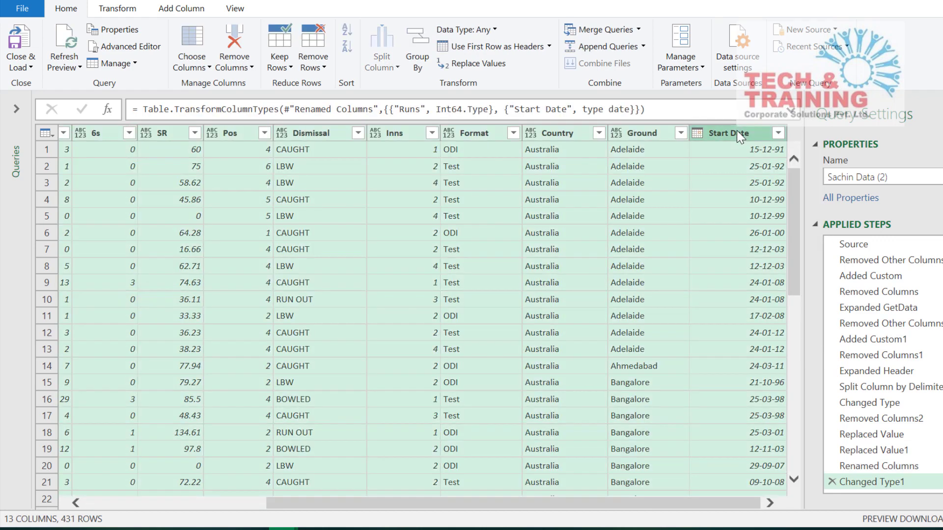
Remove duplicate rows from the query across all columns
left_click(313, 62)
left_click(358, 132)
left_click(388, 216)
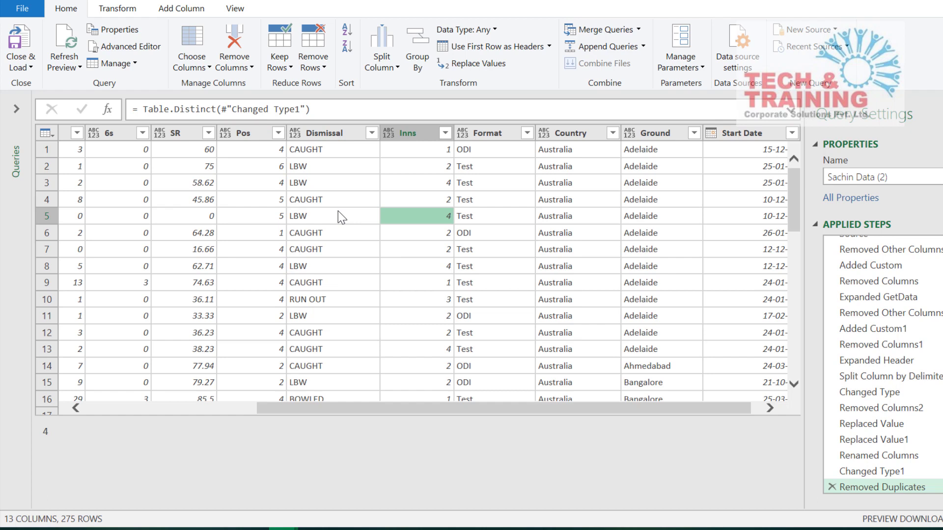
Rename the query as Old Power Query and load it to a new worksheet
left_click_drag(912, 178, 800, 186)
type("Old ")
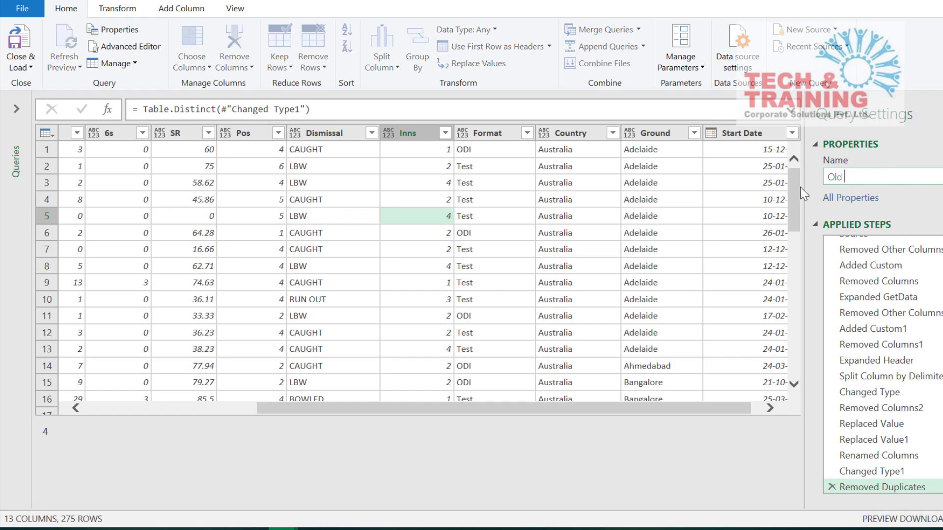
type("Power Query")
key("Return")
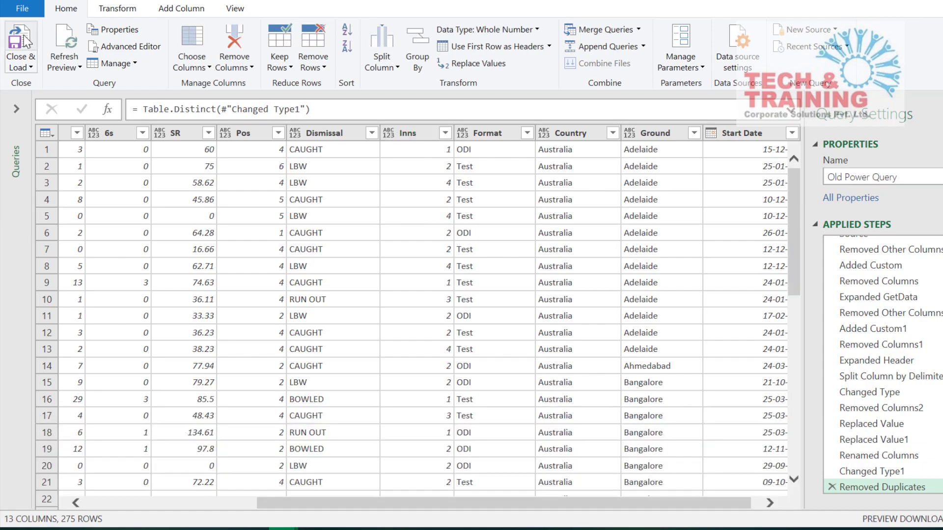
left_click(26, 42)
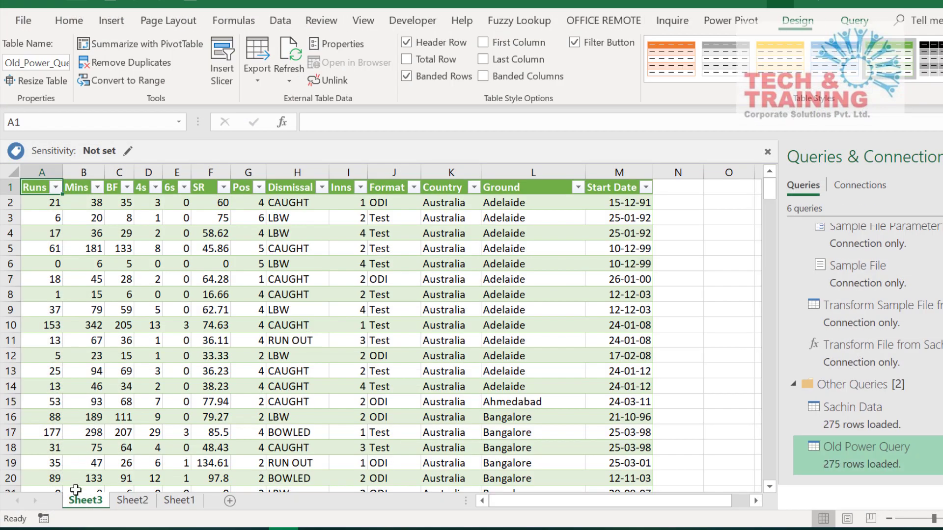
Compare the loaded tables on Sheet2 and Sheet3 and the details of the Sachin Data and Old Power Query queries
left_click(132, 505)
left_click(101, 506)
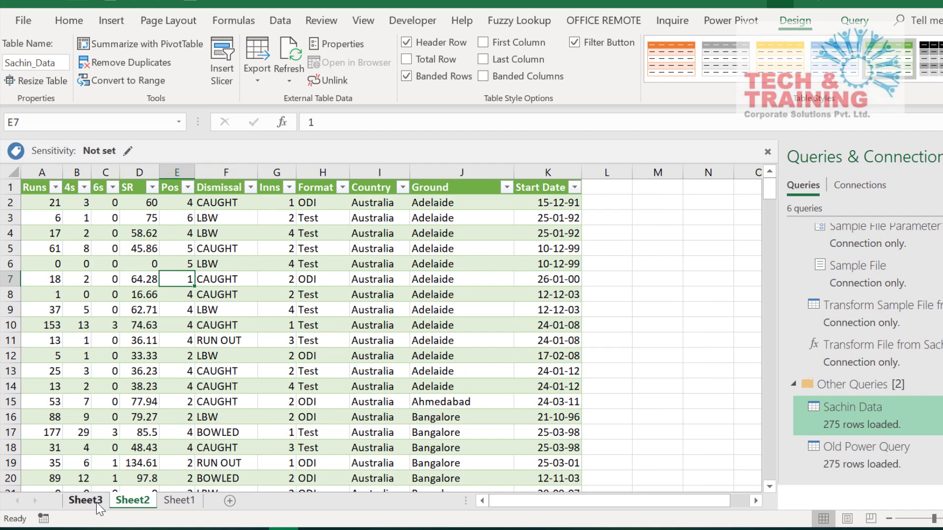
left_click(123, 505)
left_click(106, 504)
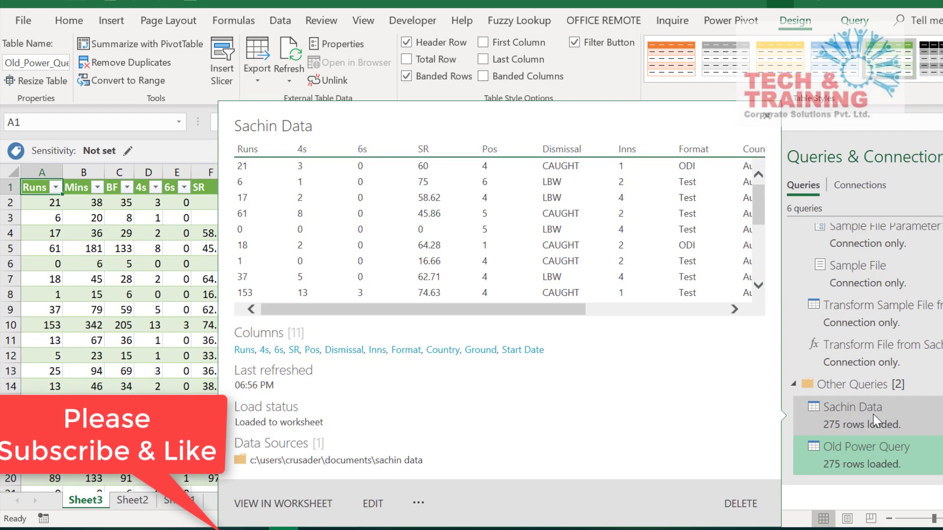
left_click(876, 422)
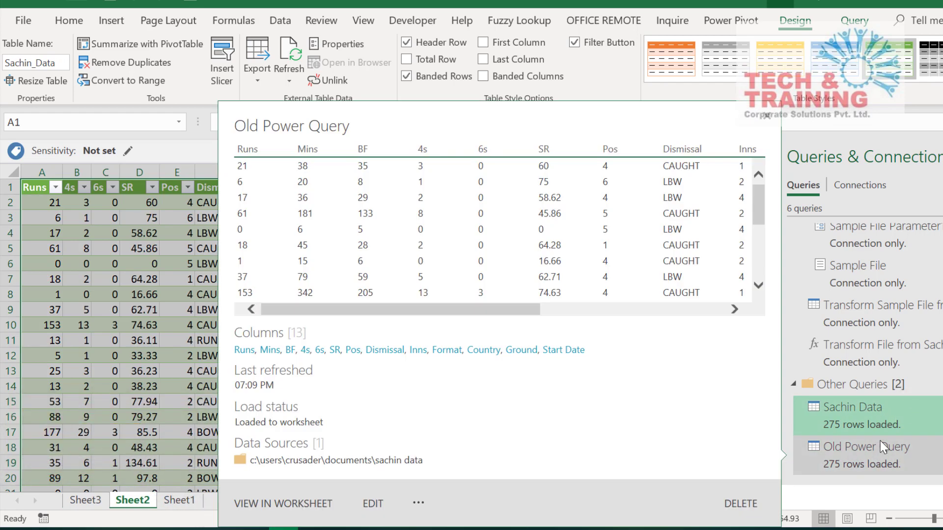
left_click(880, 442)
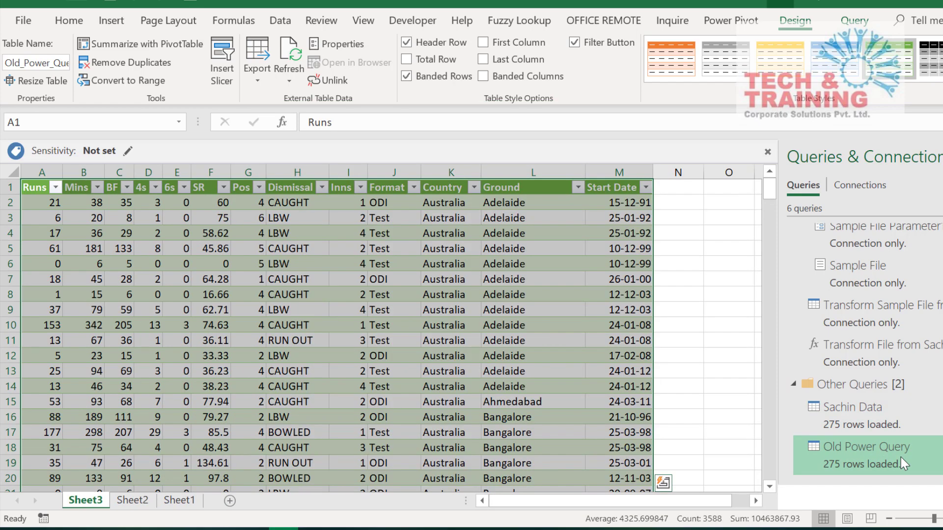
Open Old Power Query in the query editor, look over the available transformation, column and view commands, and return to the worksheet
double_click(901, 458)
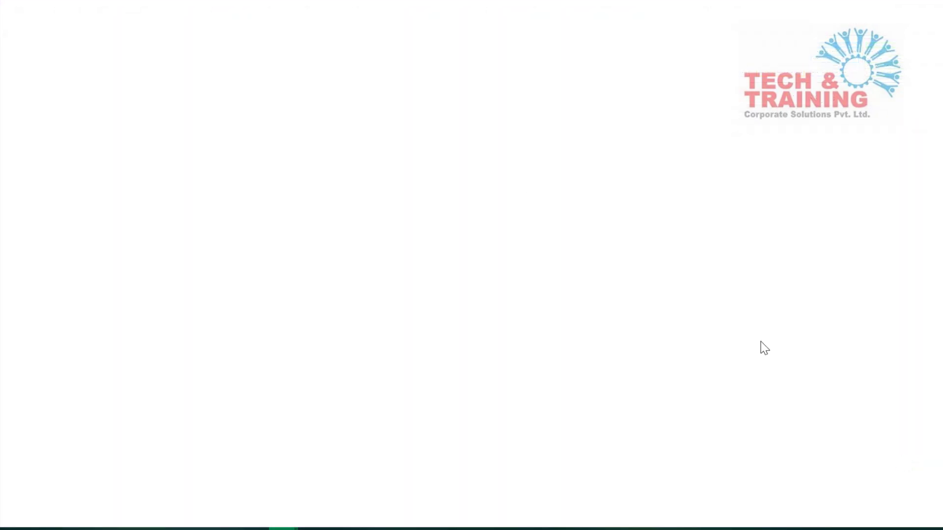
left_click(106, 9)
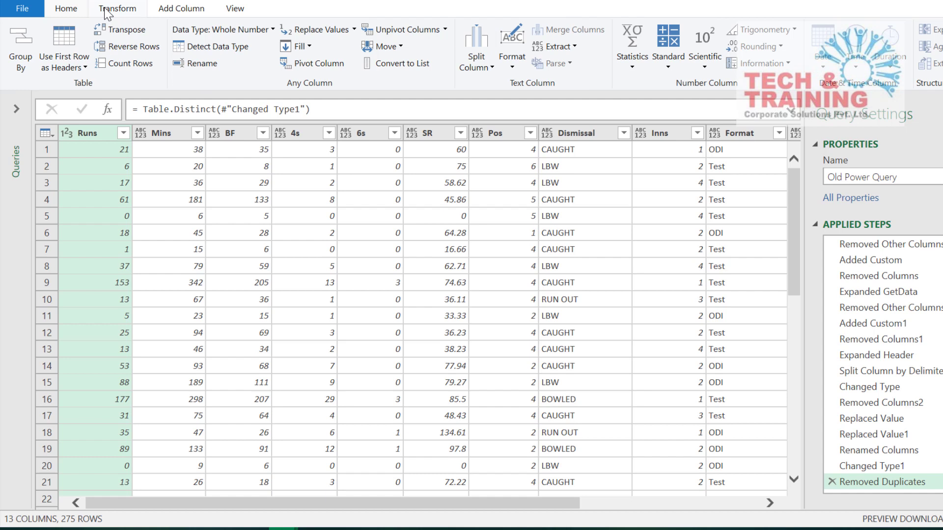
left_click(170, 9)
left_click(236, 10)
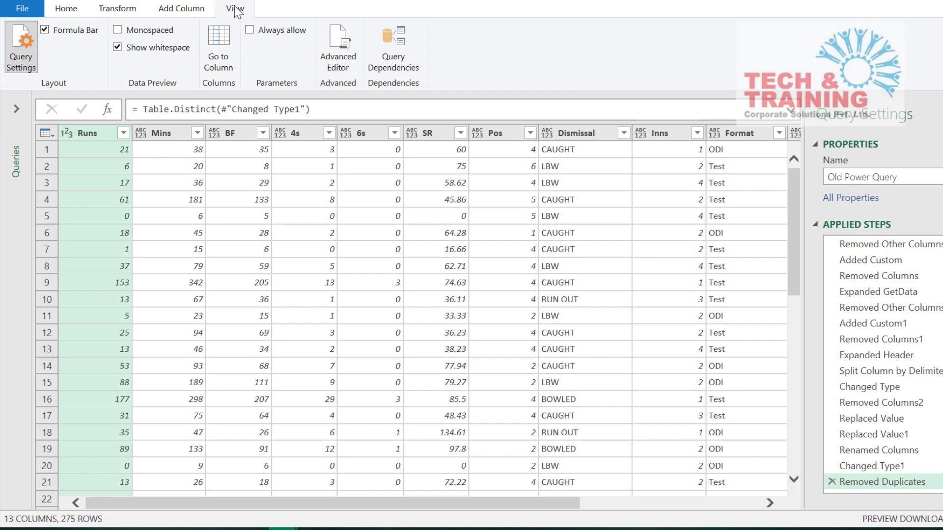
left_click(66, 8)
left_click(22, 43)
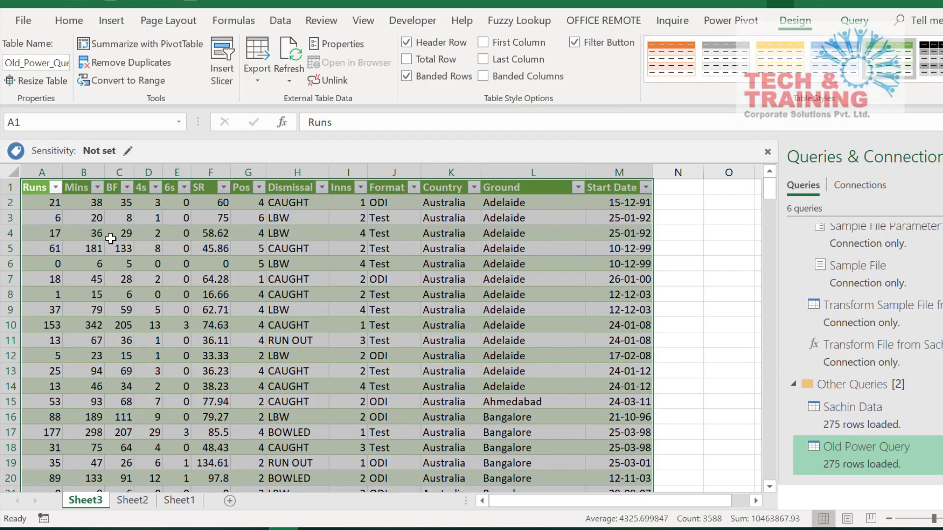
Insert the recommended PivotTable Sum of Runs by Country from the Old Power Query table
left_click(336, 309)
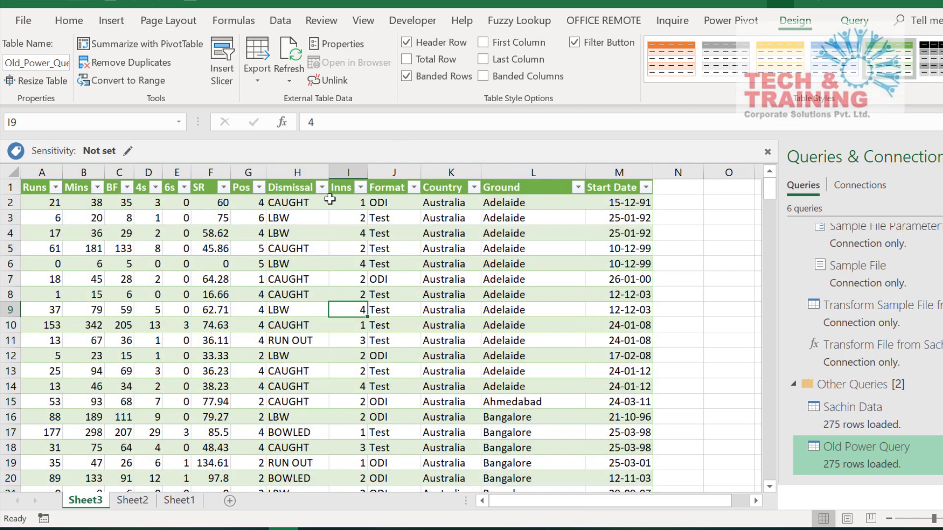
left_click(117, 24)
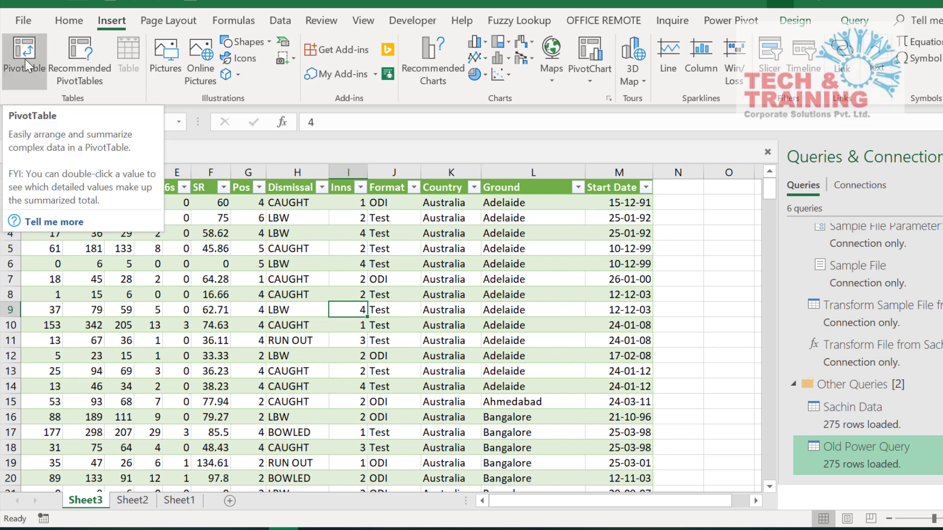
left_click(86, 66)
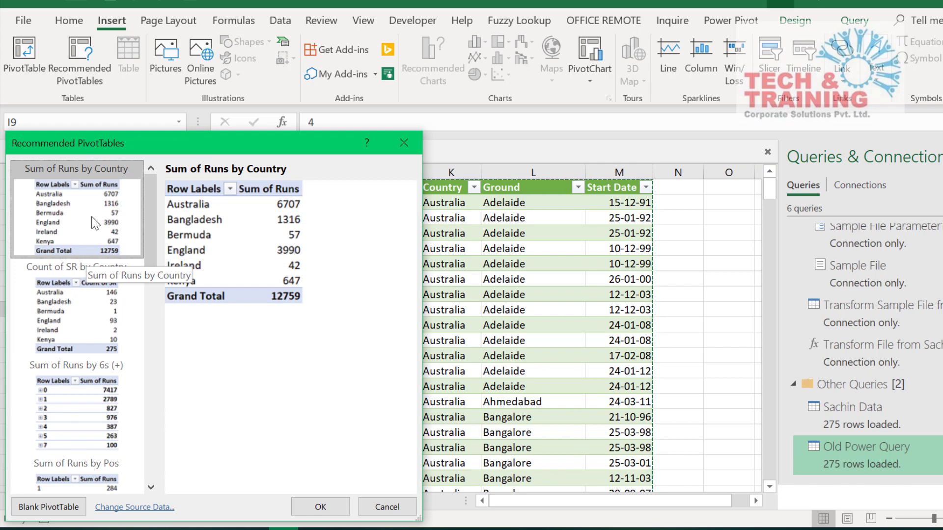
scroll(95, 223, "down", 3)
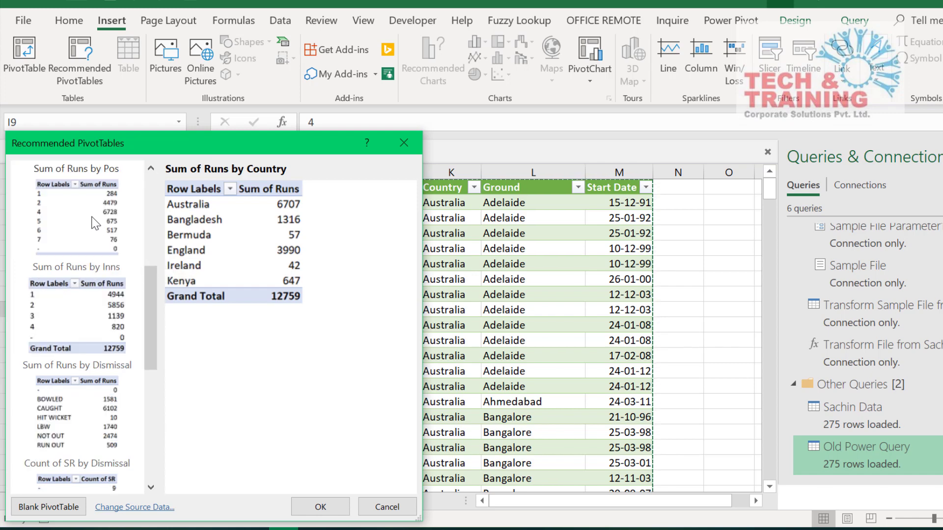
scroll(95, 223, "up", 3)
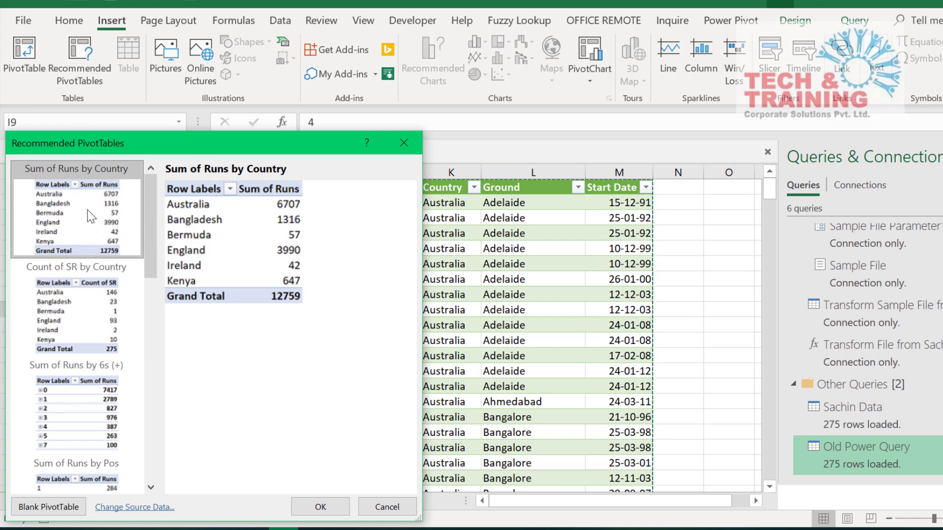
left_click(331, 506)
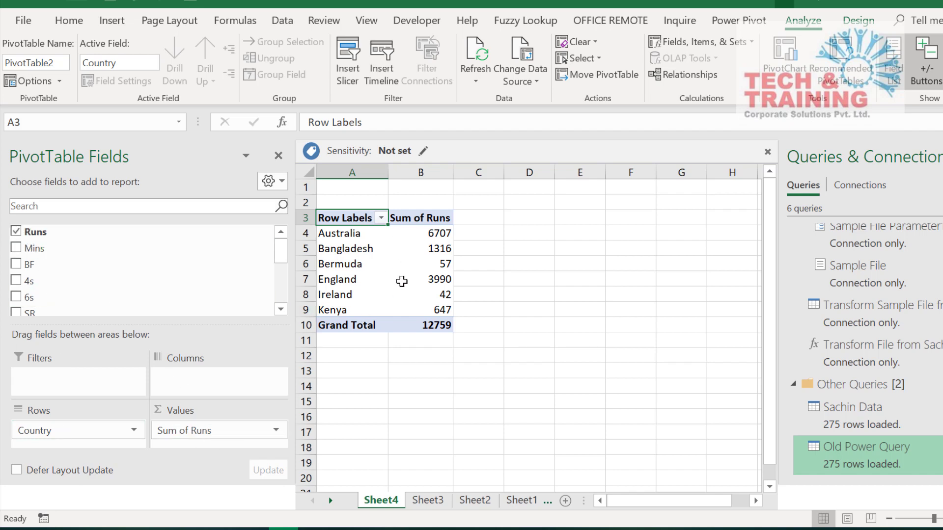
Sort the PivotTable's countries by Sum of Runs from largest to smallest
left_click(433, 266)
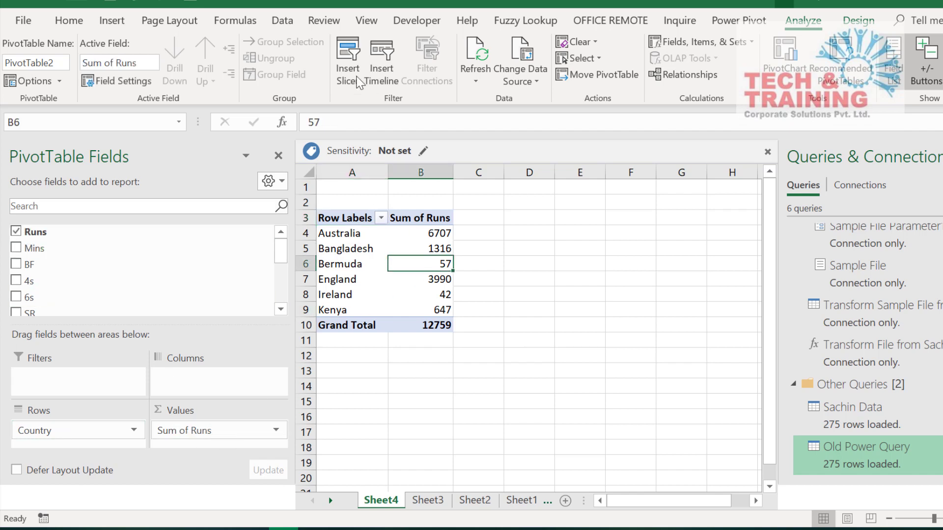
left_click(282, 20)
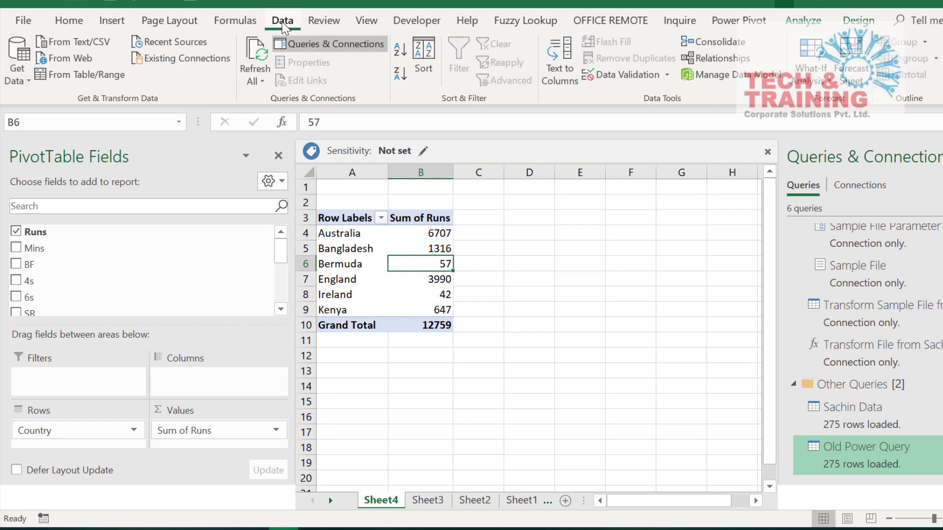
left_click(400, 74)
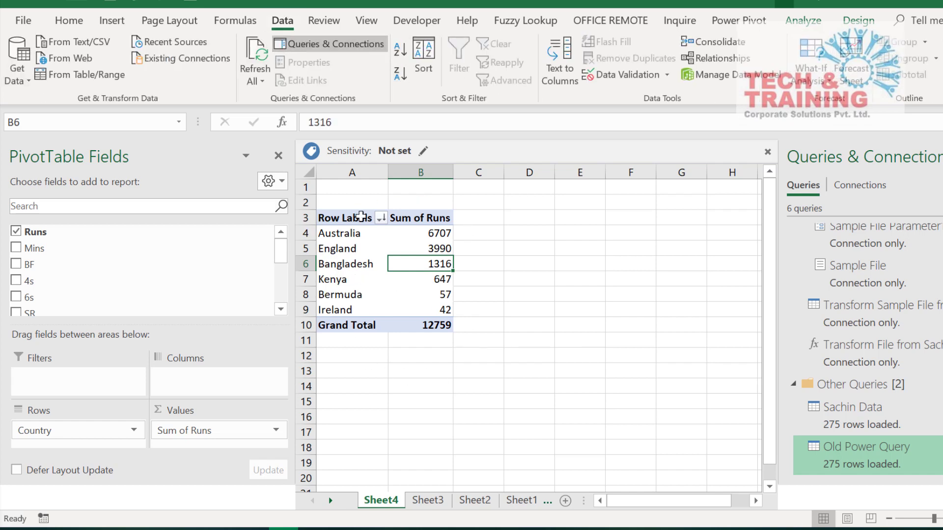
mouse_move(403, 287)
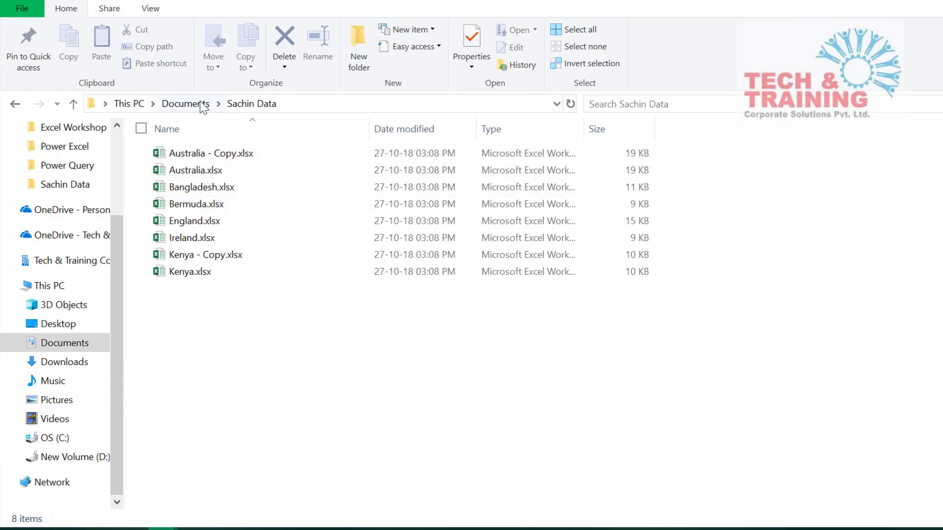
Add all the workbooks from the Sachin data 2 folder to the Sachin Data folder in Documents
left_click(201, 105)
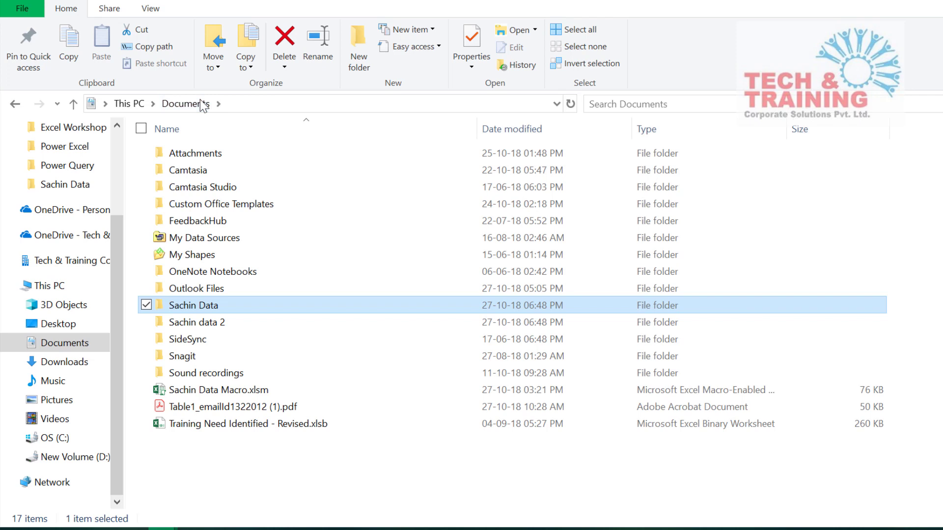
double_click(189, 324)
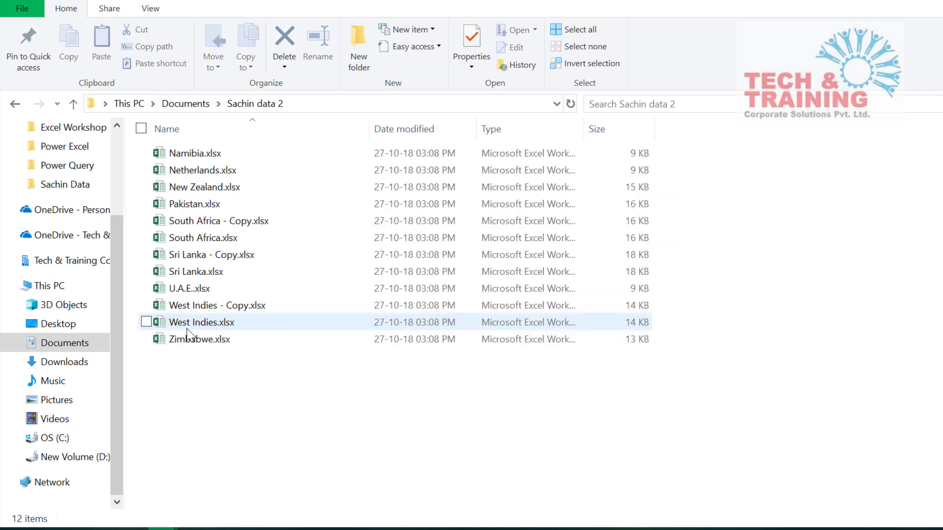
key("ctrl+a")
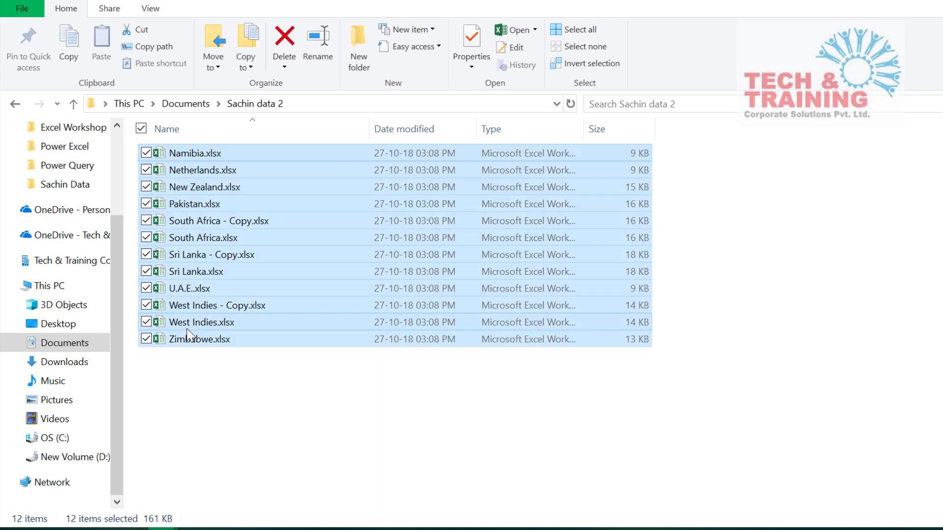
left_click(199, 104)
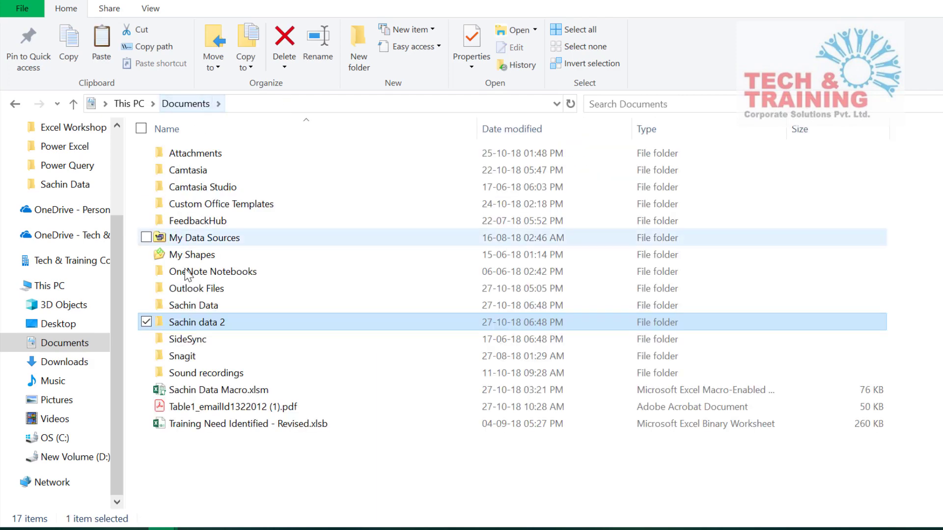
double_click(202, 302)
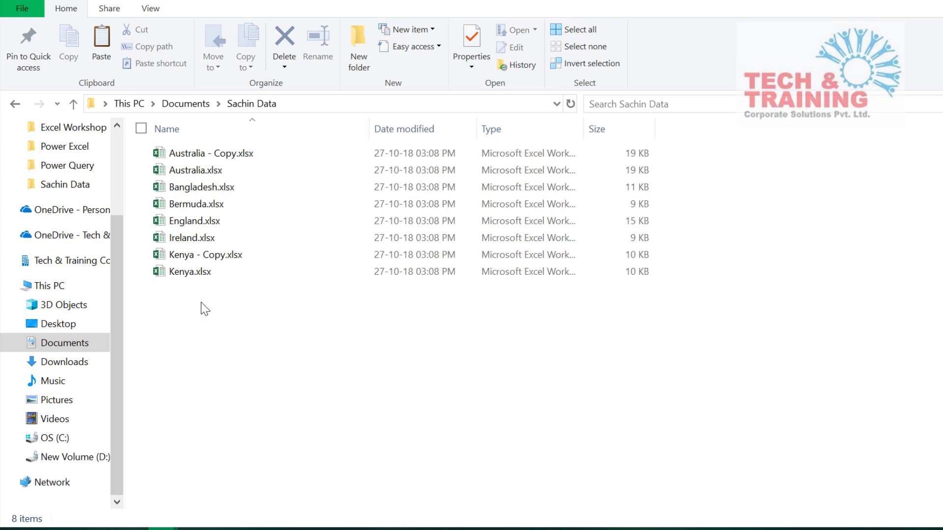
key("ctrl+v")
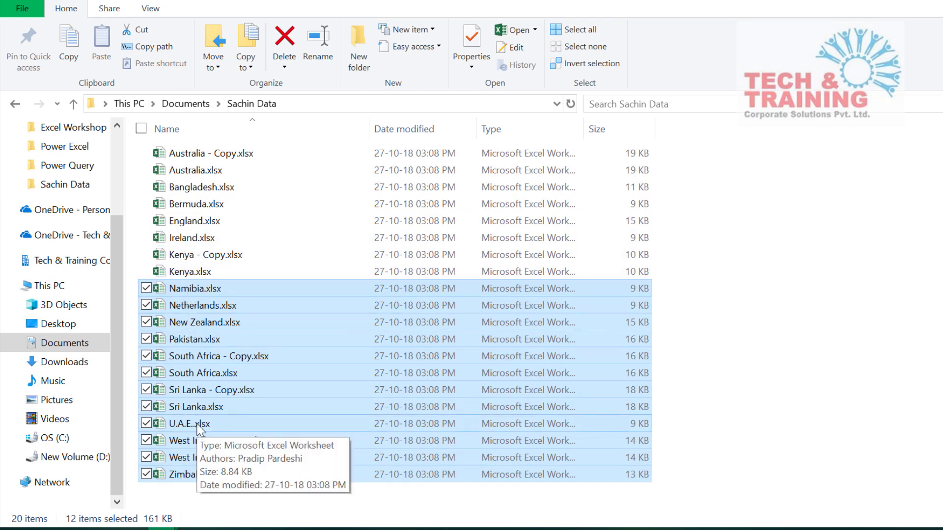
left_click(249, 358)
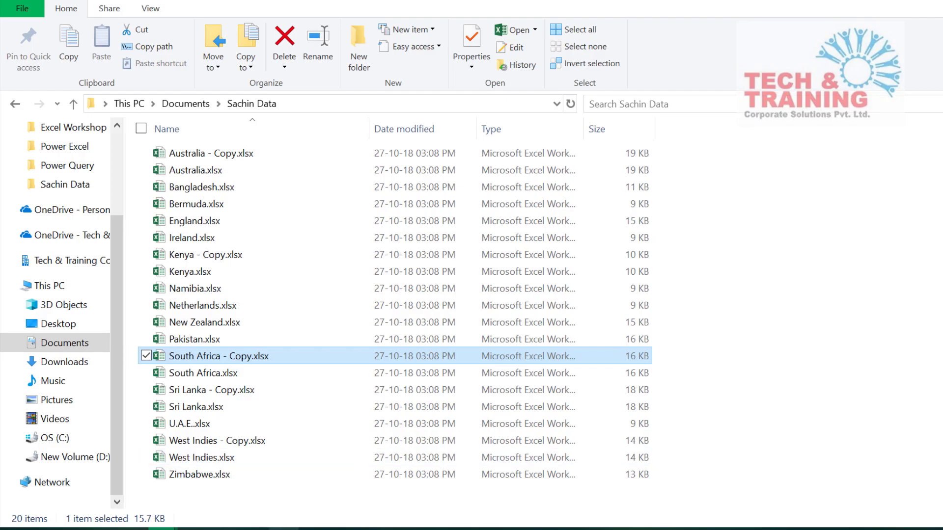
Switch back to Excel, refresh Old Power Query from Sheet3 and look through the updated table
left_click(284, 529)
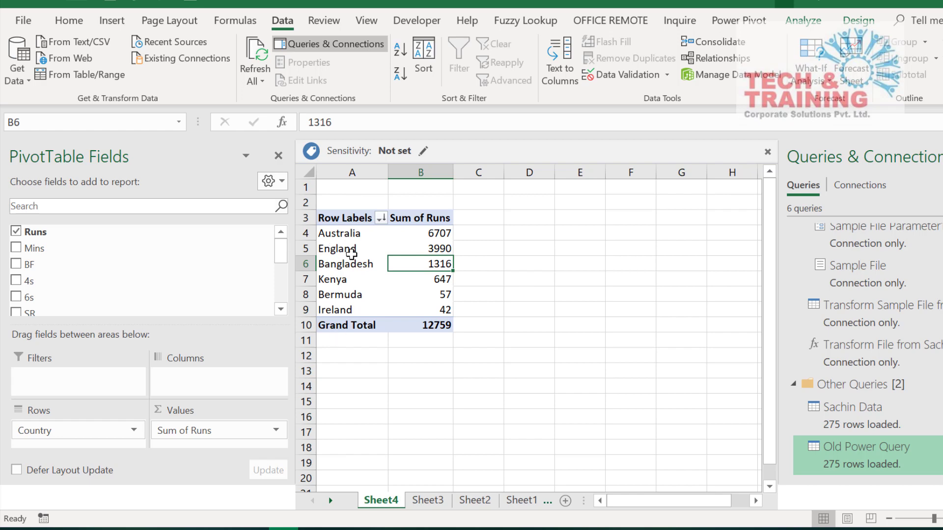
left_click(413, 505)
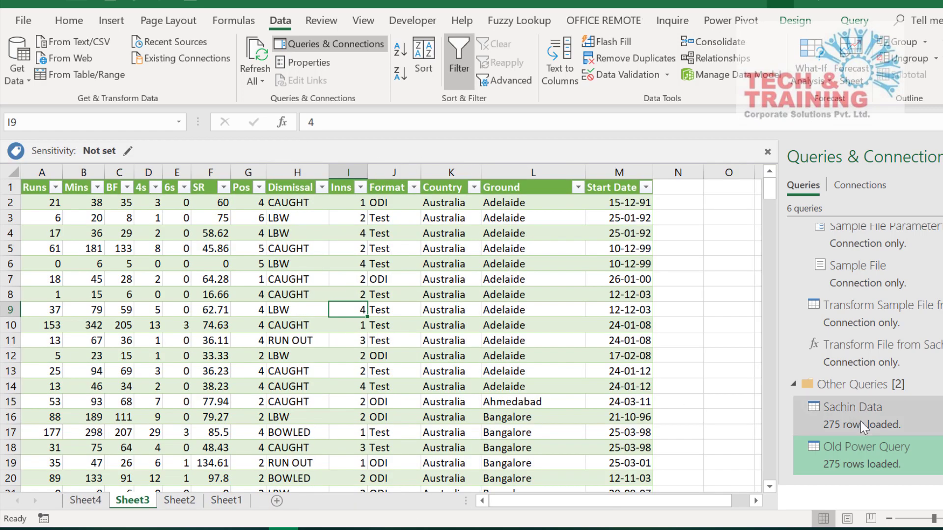
mouse_move(840, 473)
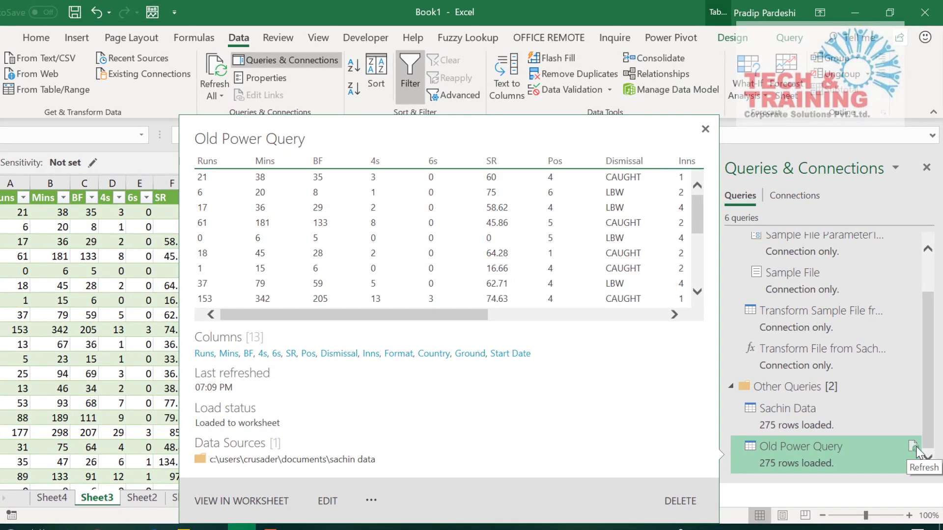
left_click(913, 448)
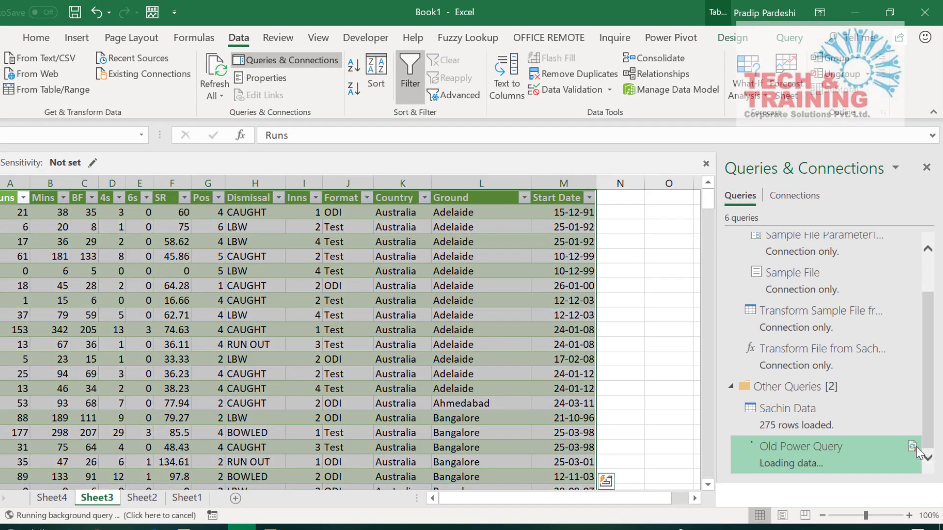
mouse_move(785, 467)
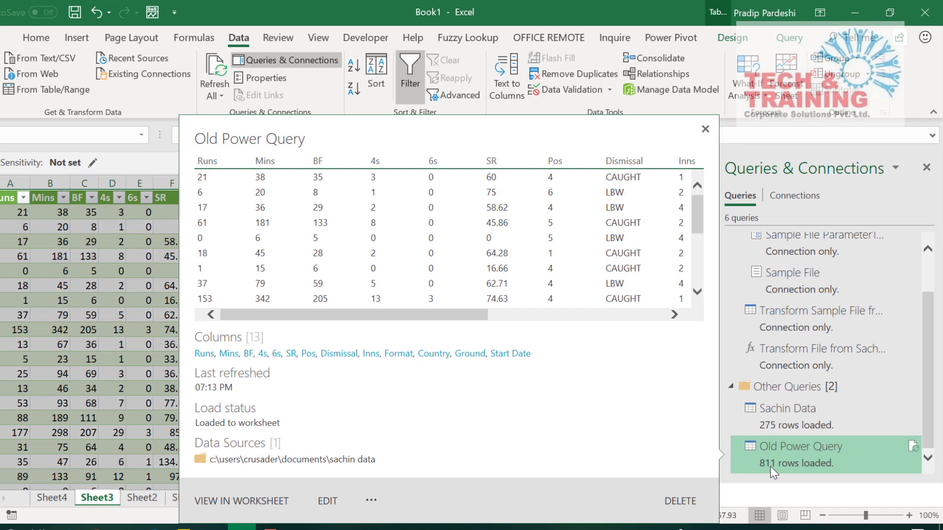
left_click(49, 271)
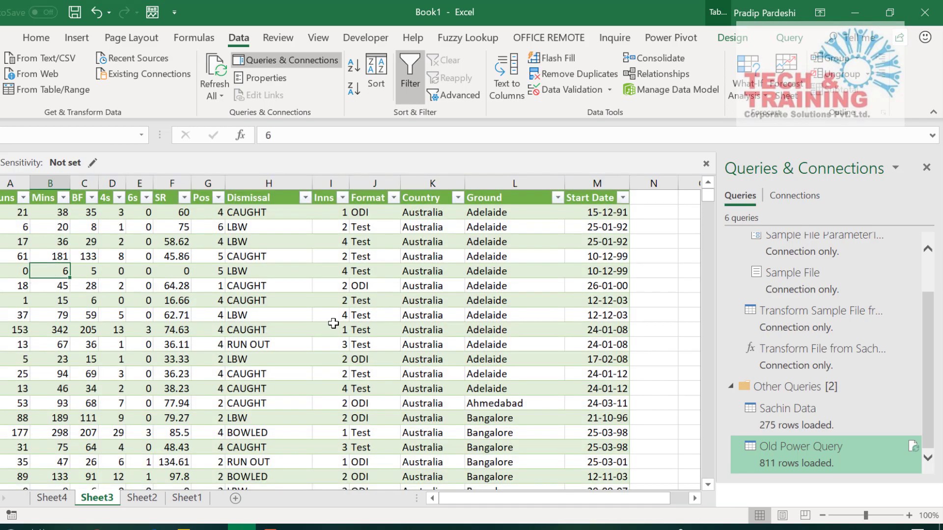
scroll(333, 323, "down", 20)
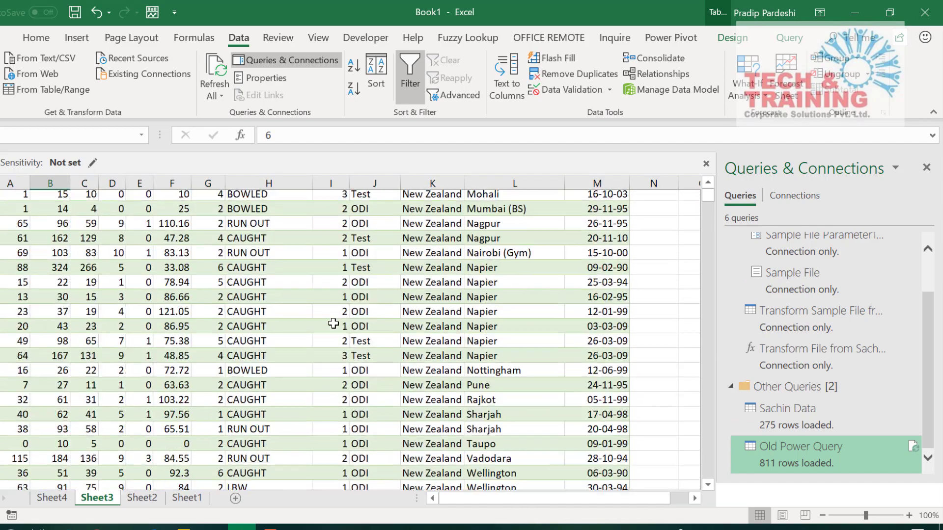
scroll(333, 324, "down", 20)
Refresh the Sum of Runs by Country PivotTable on Sheet4
left_click(52, 497)
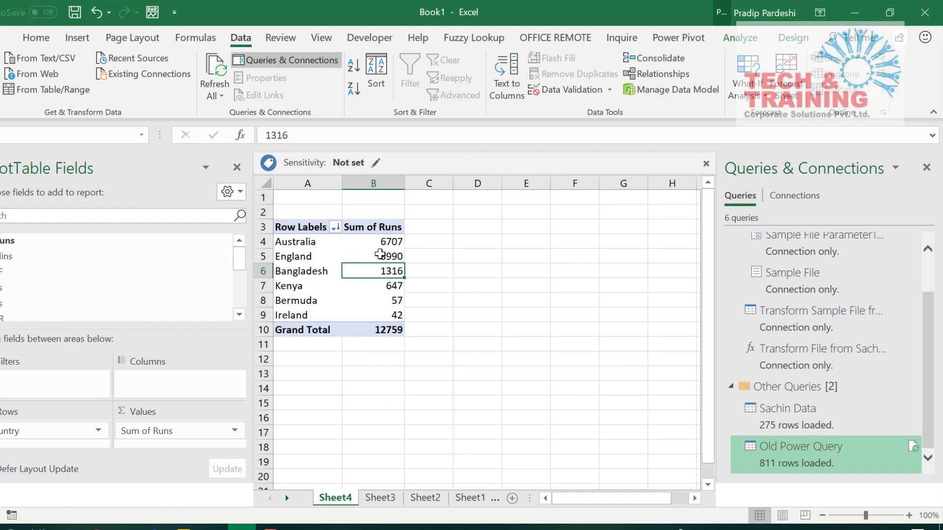
right_click(380, 254)
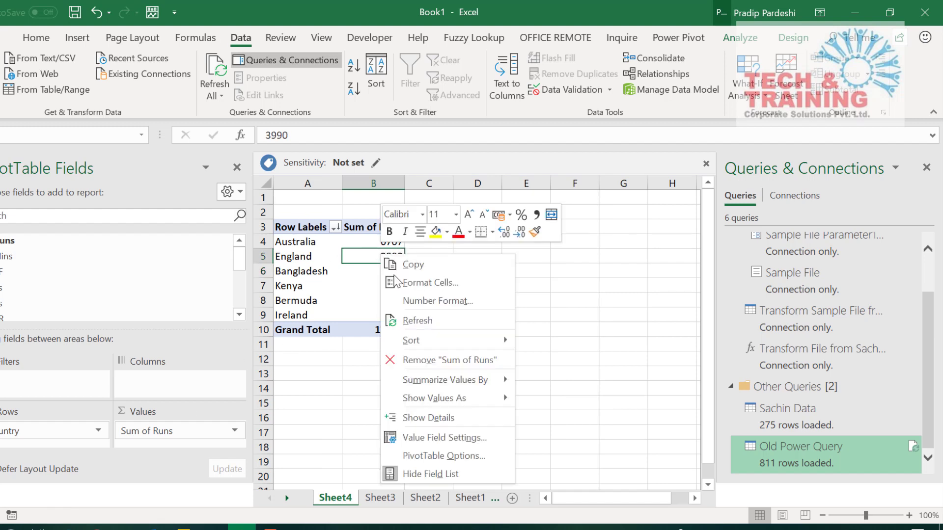
left_click(419, 321)
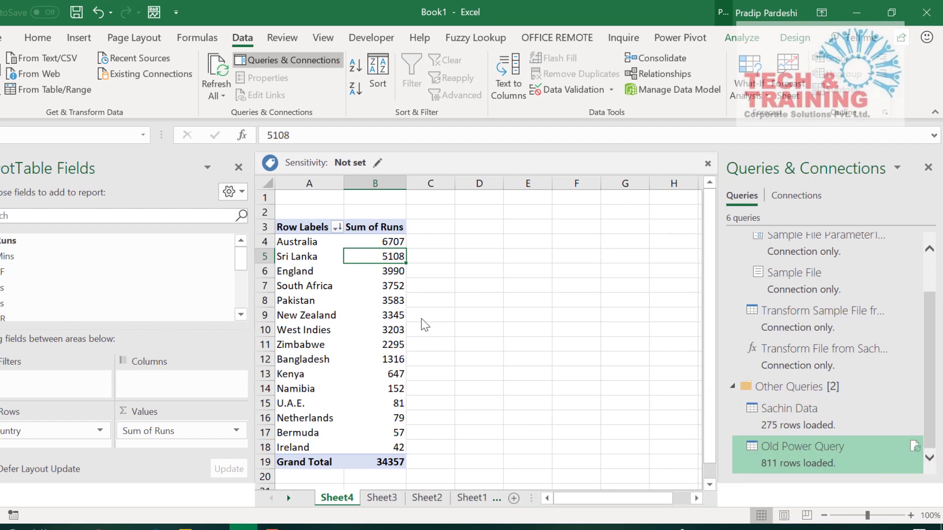
Add the Format field to the PivotTable's columns to split each country's runs by match format
scroll(272, 312, "down", 3)
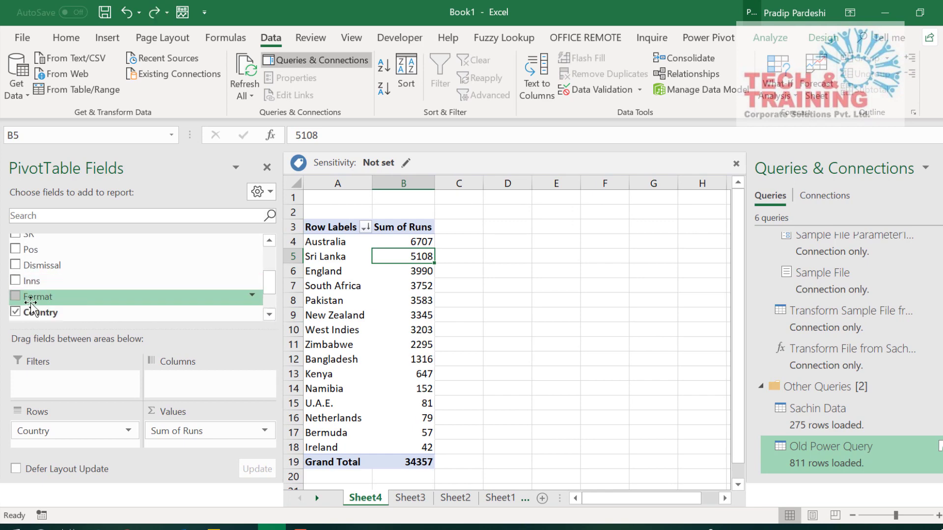
left_click_drag(35, 296, 214, 396)
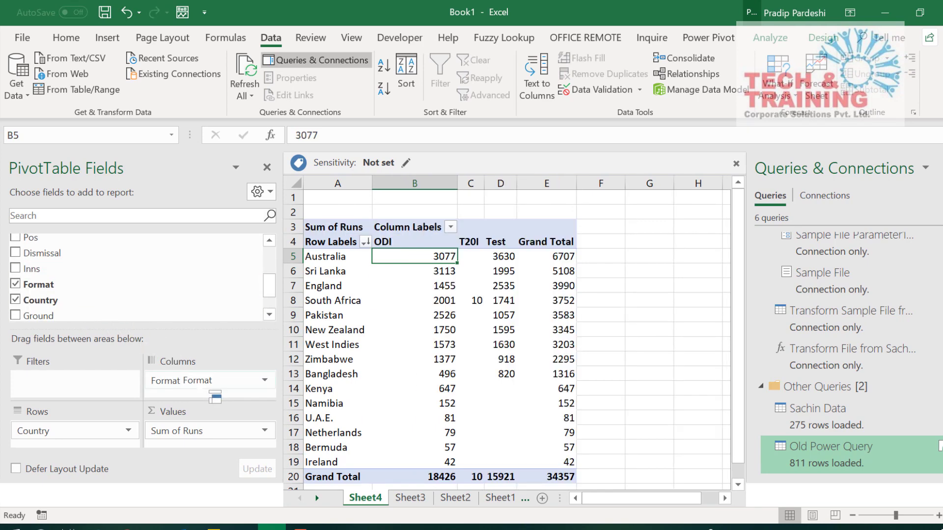
mouse_move(476, 333)
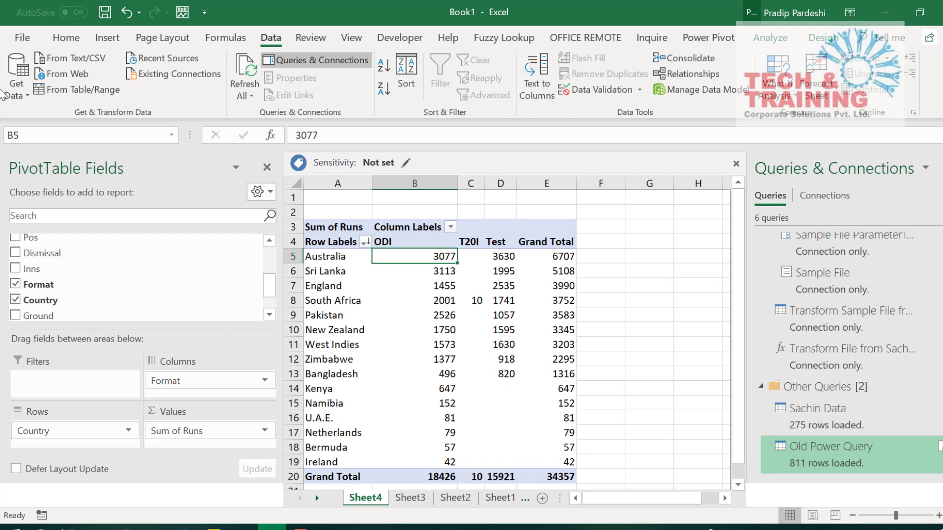
left_click(24, 78)
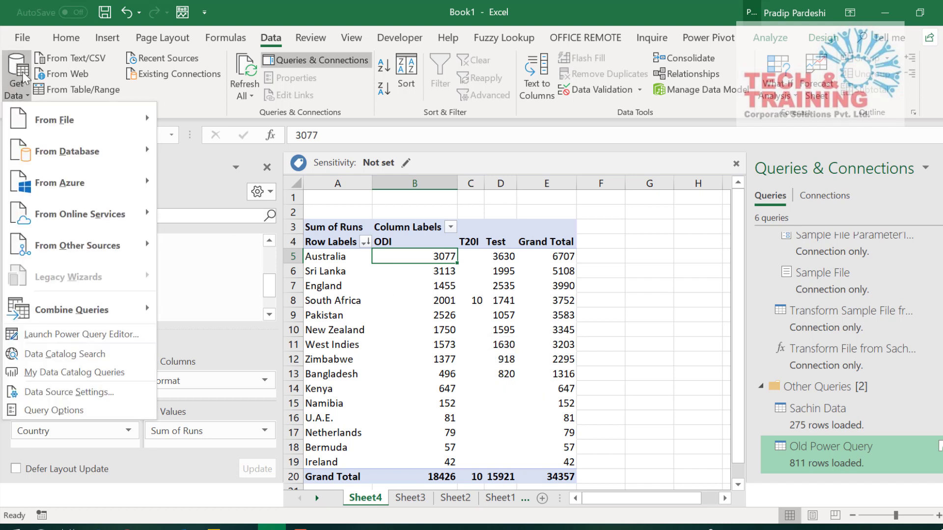
mouse_move(54, 221)
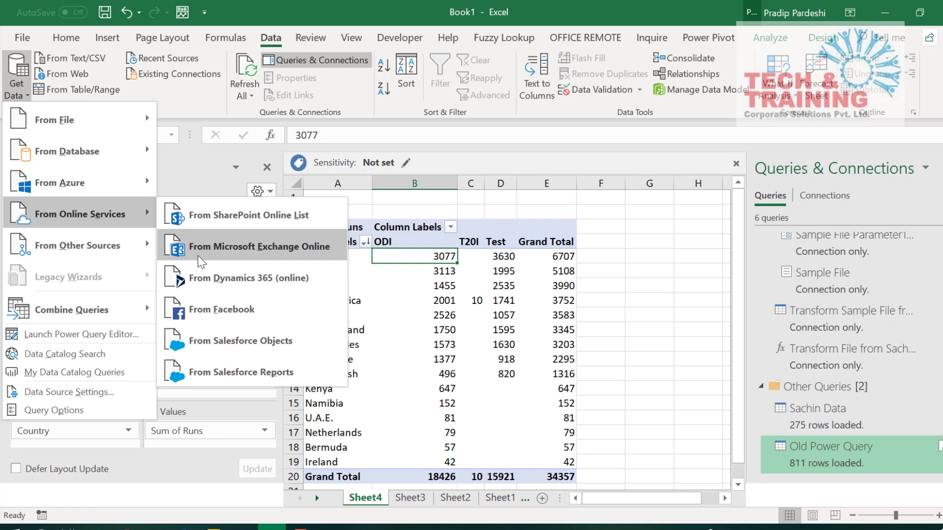
left_click(438, 300)
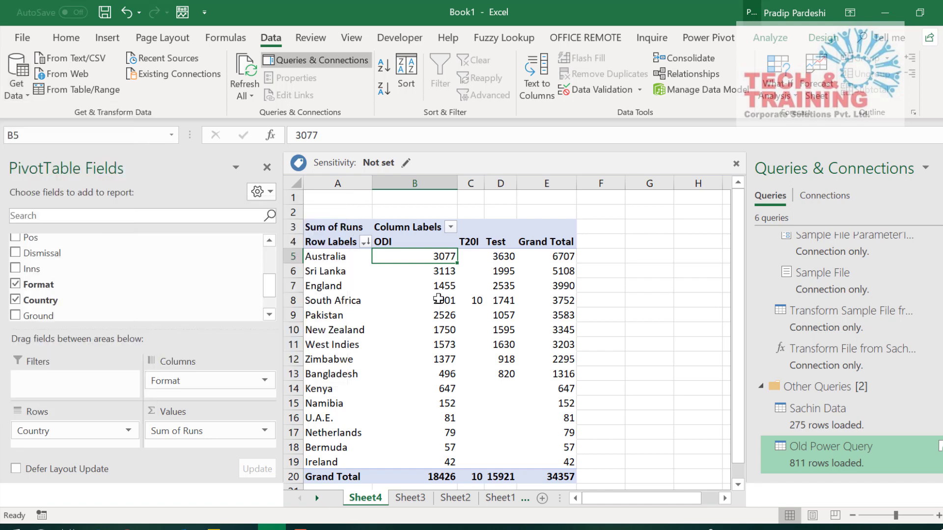